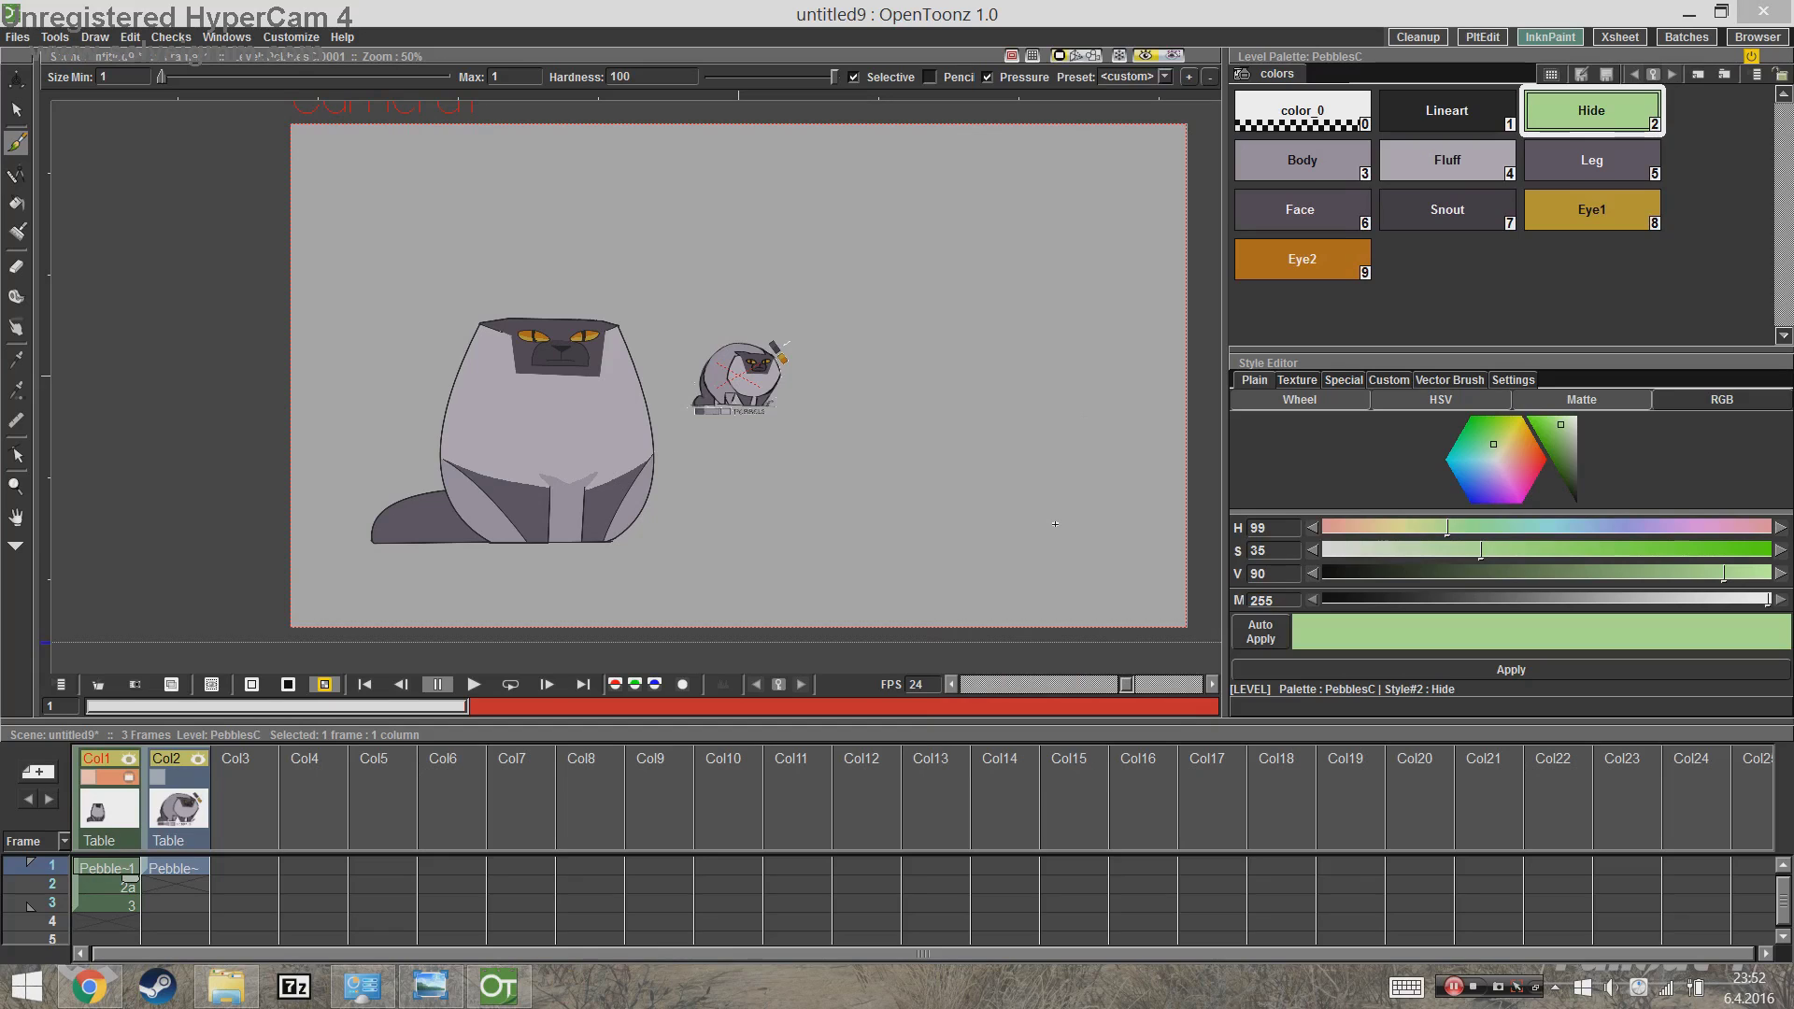
Step: Delete the Leg style alone, keeping its painted areas, then undo the deletion
left_click(1597, 165)
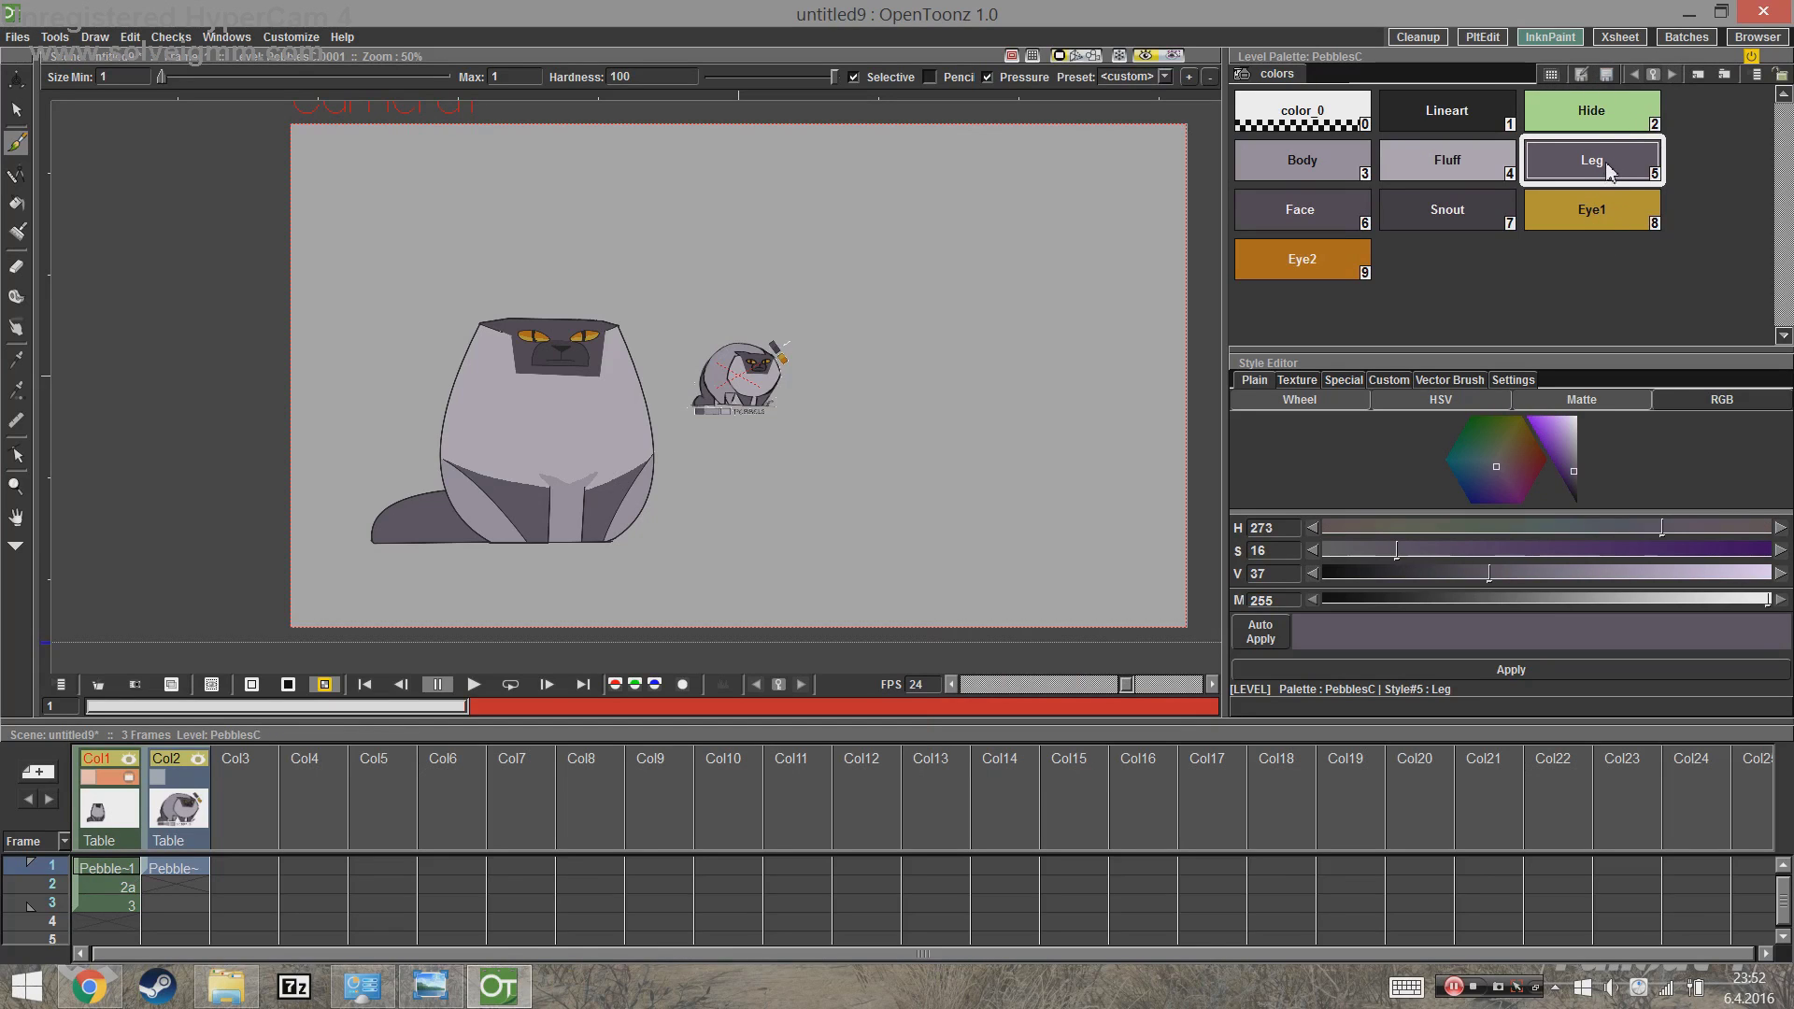
right_click(1588, 173)
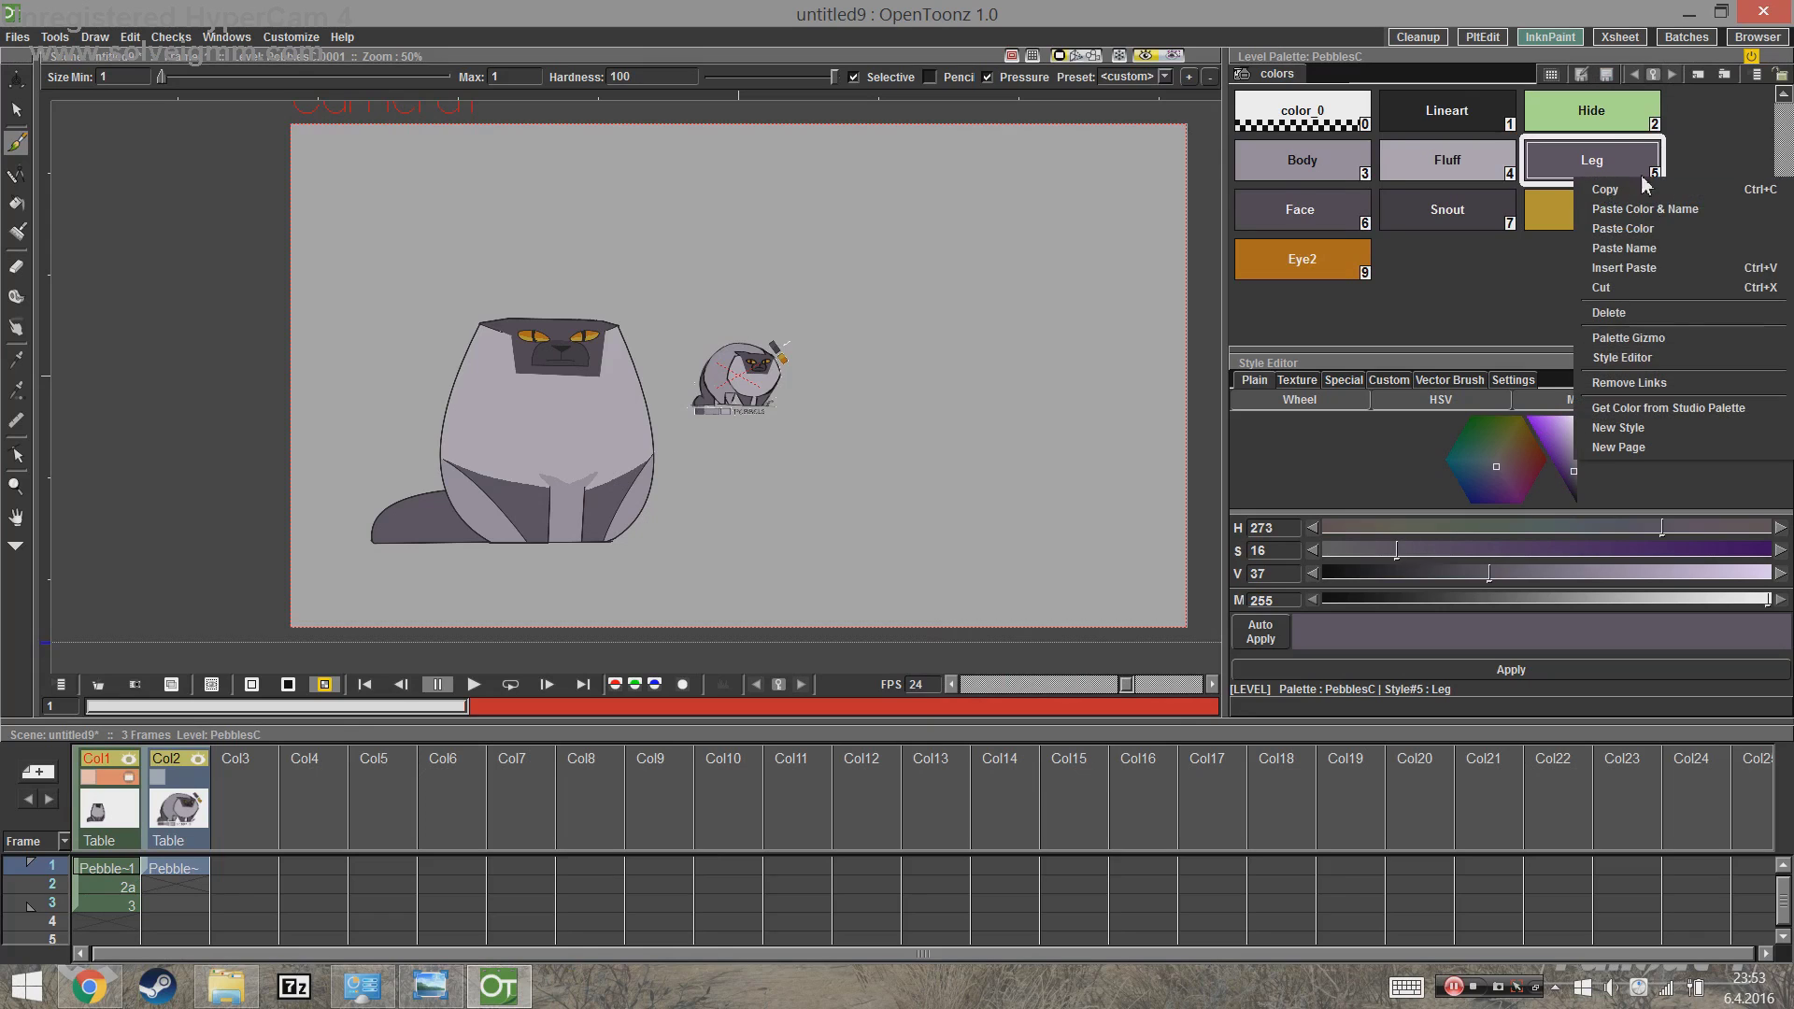
left_click(1646, 314)
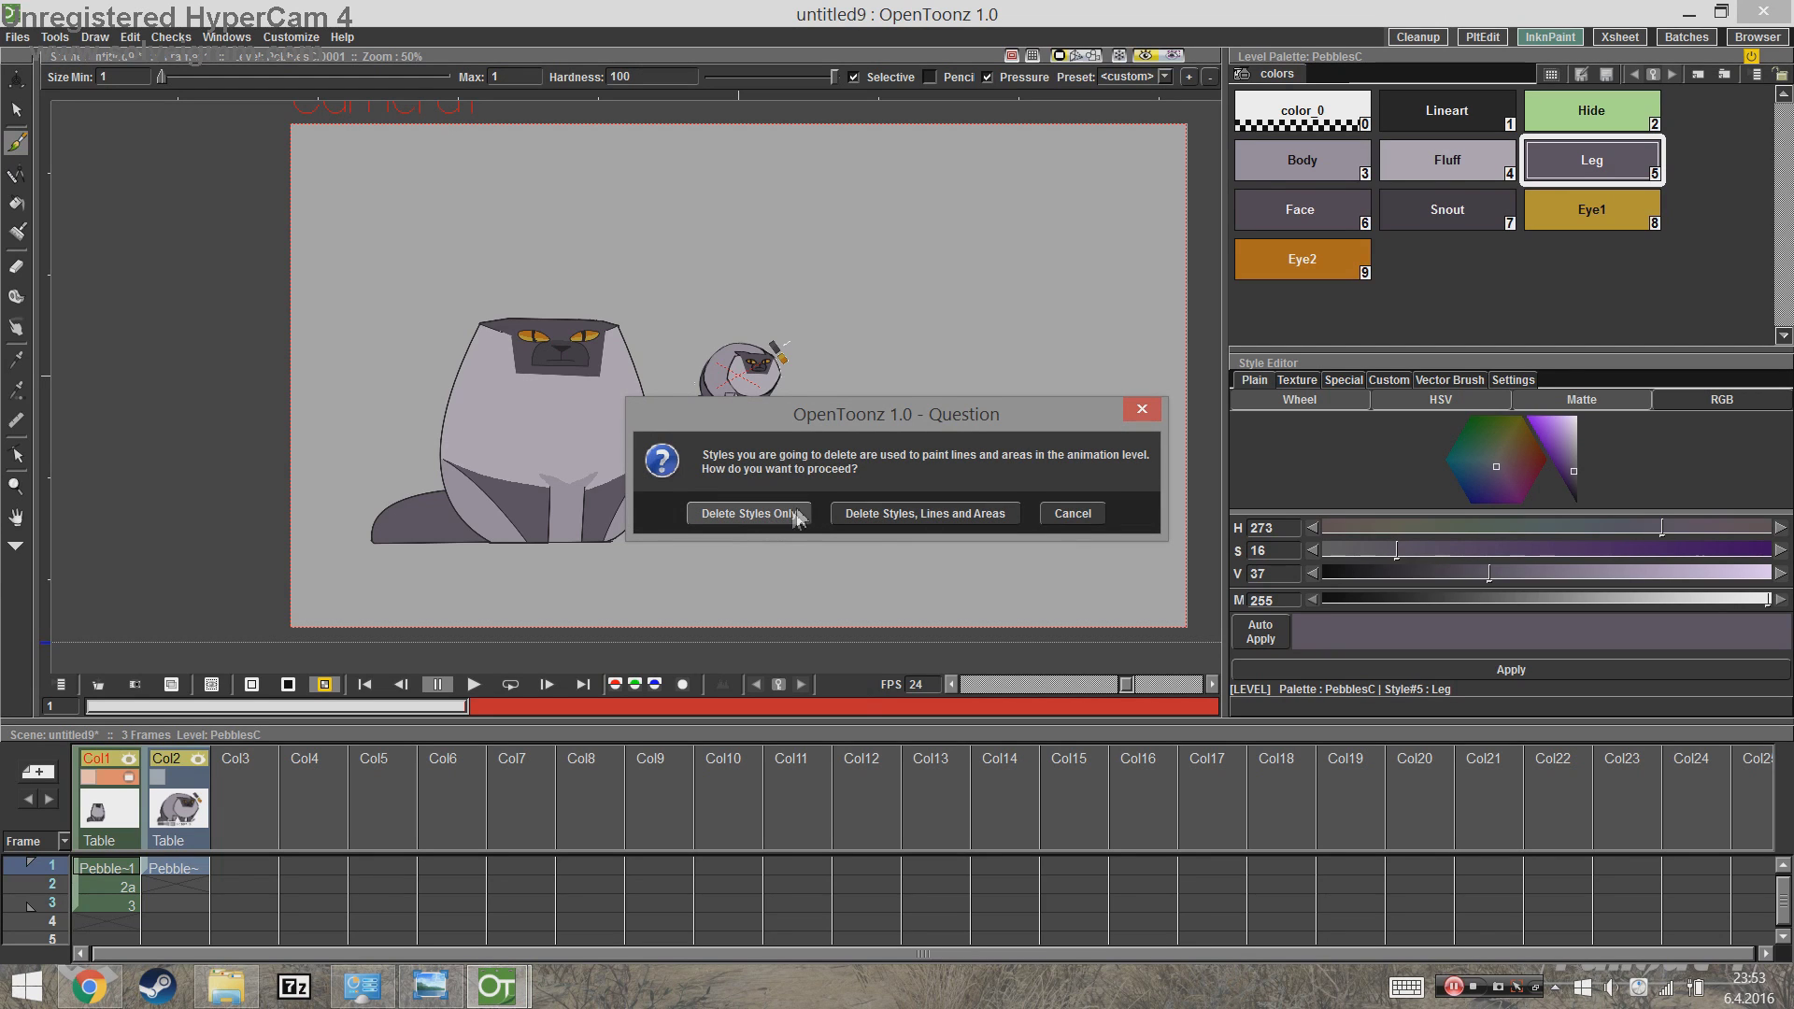
left_click(788, 517)
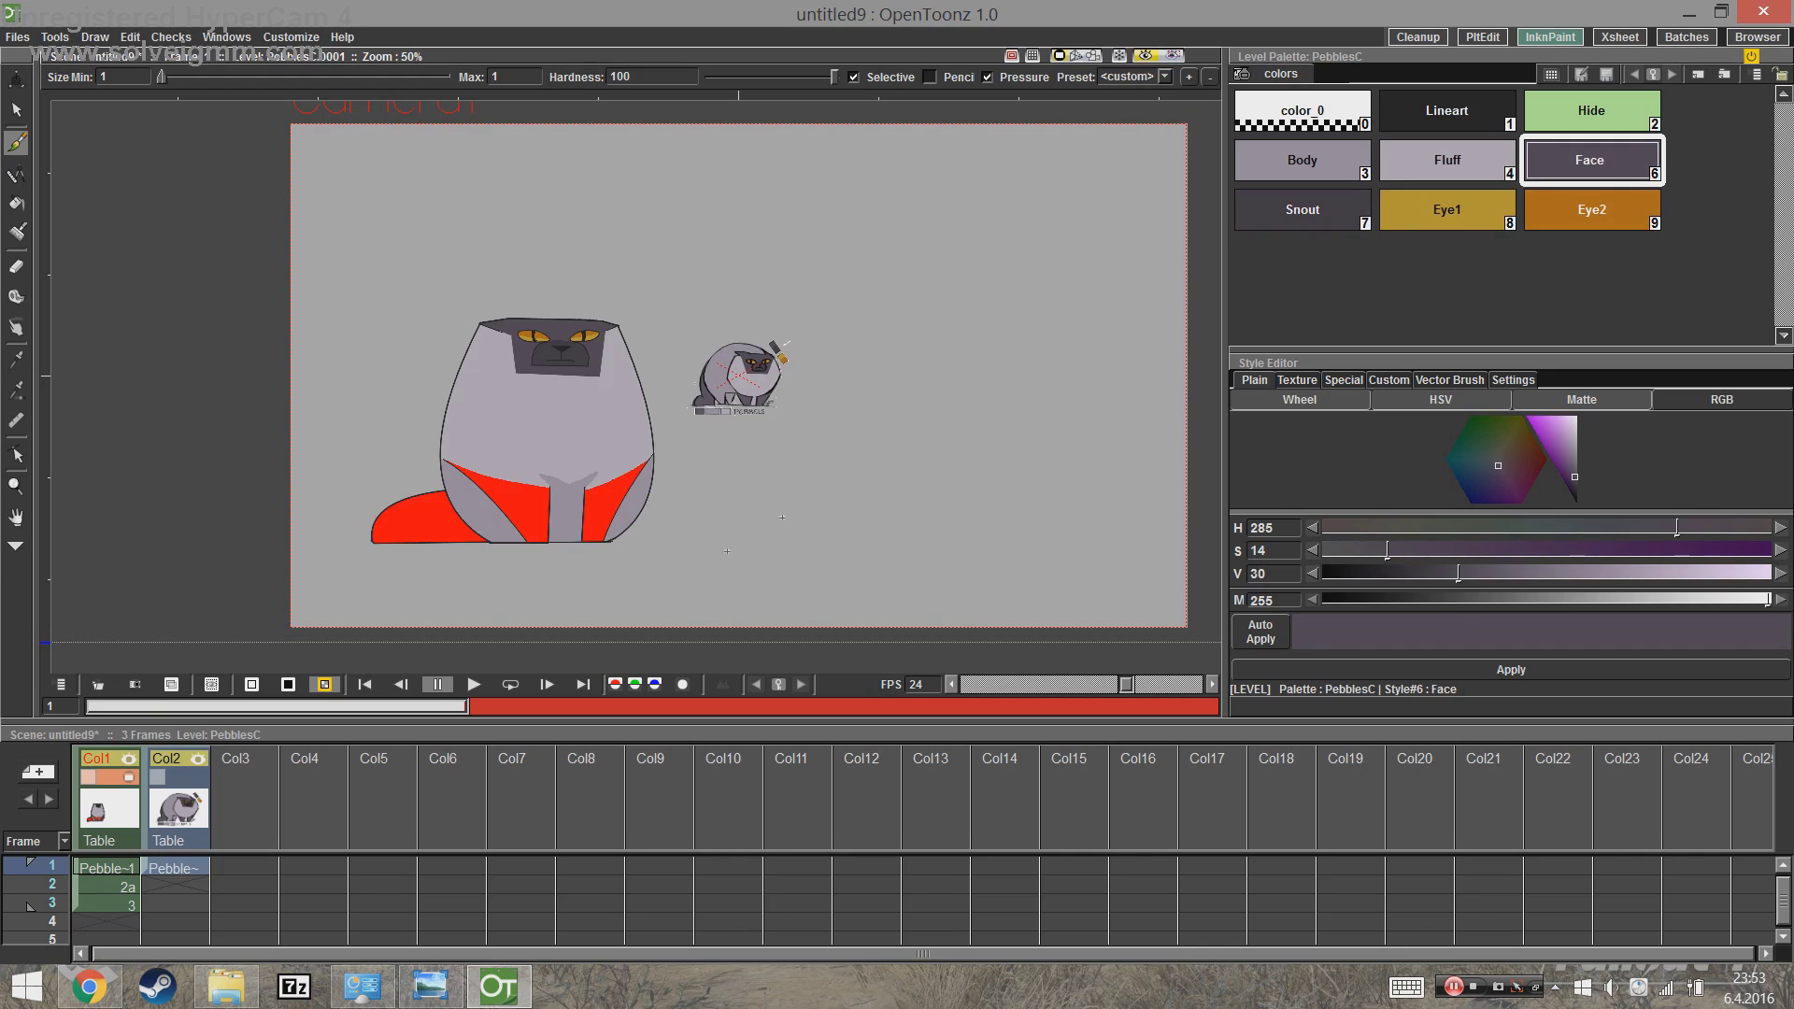
key("ctrl+z")
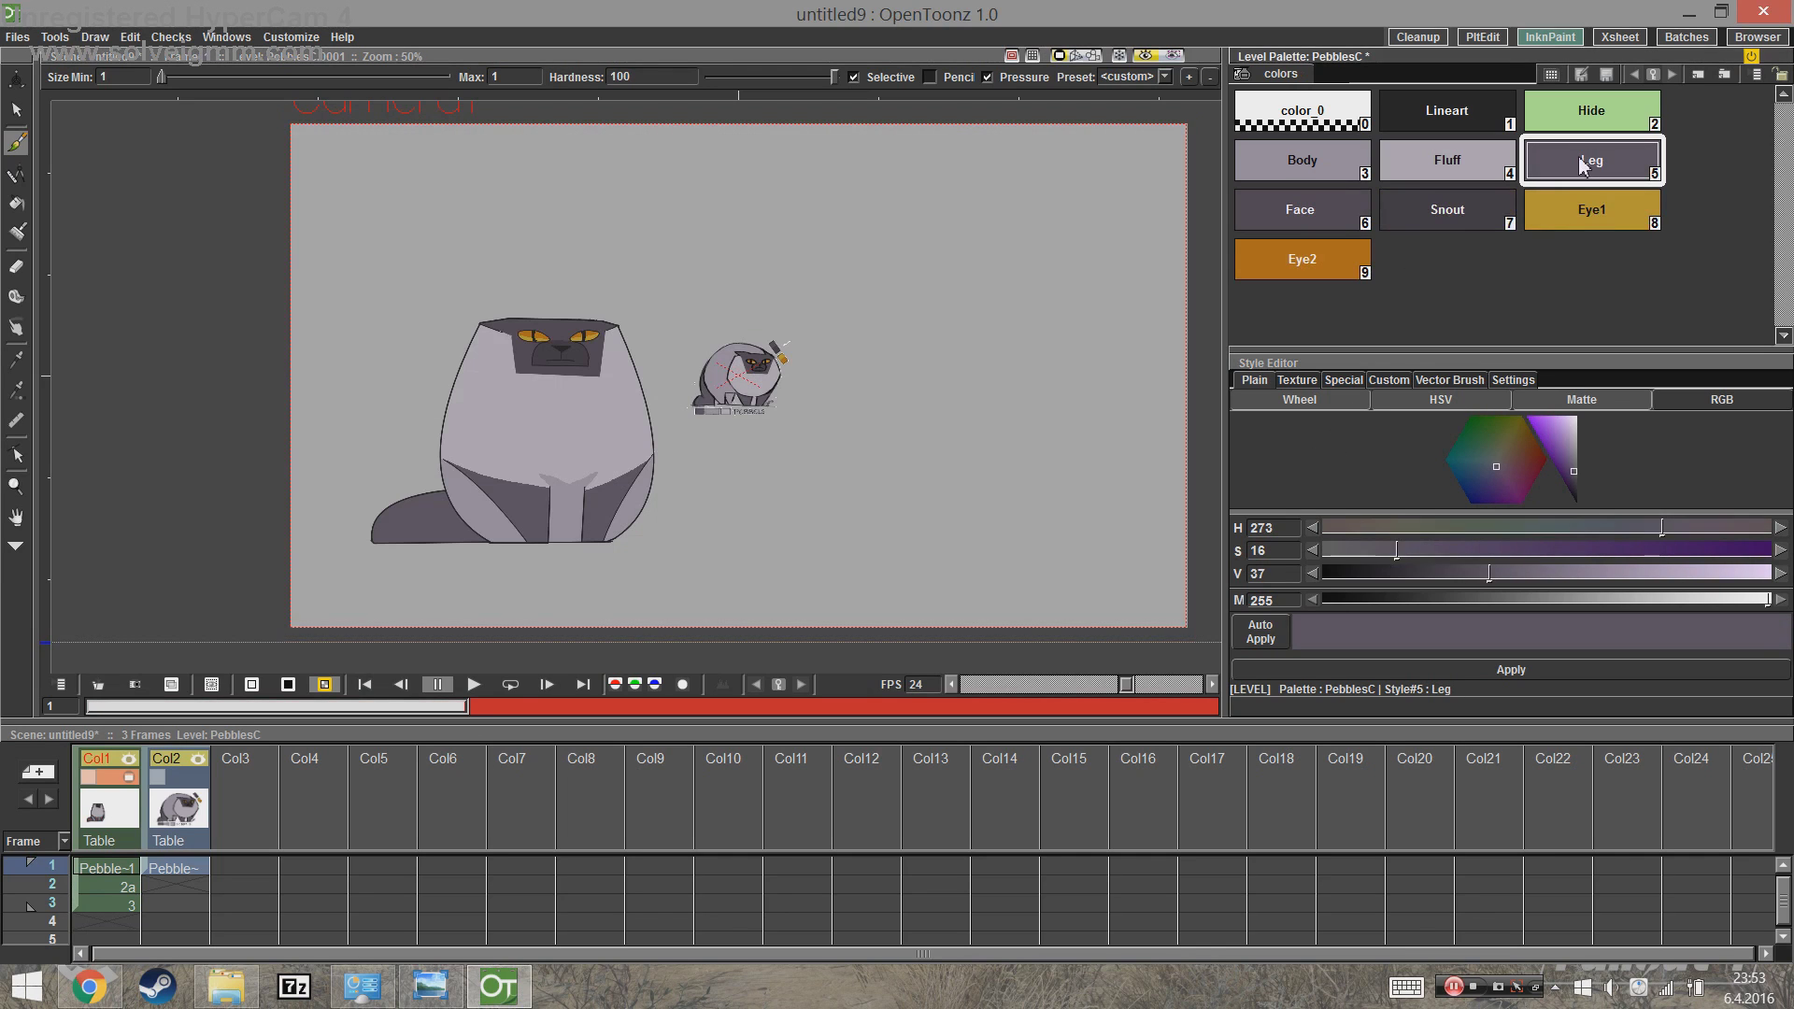
Step: Delete the Leg style with its lines and areas, then undo to bring the Leg style back
right_click(1576, 162)
left_click(1673, 292)
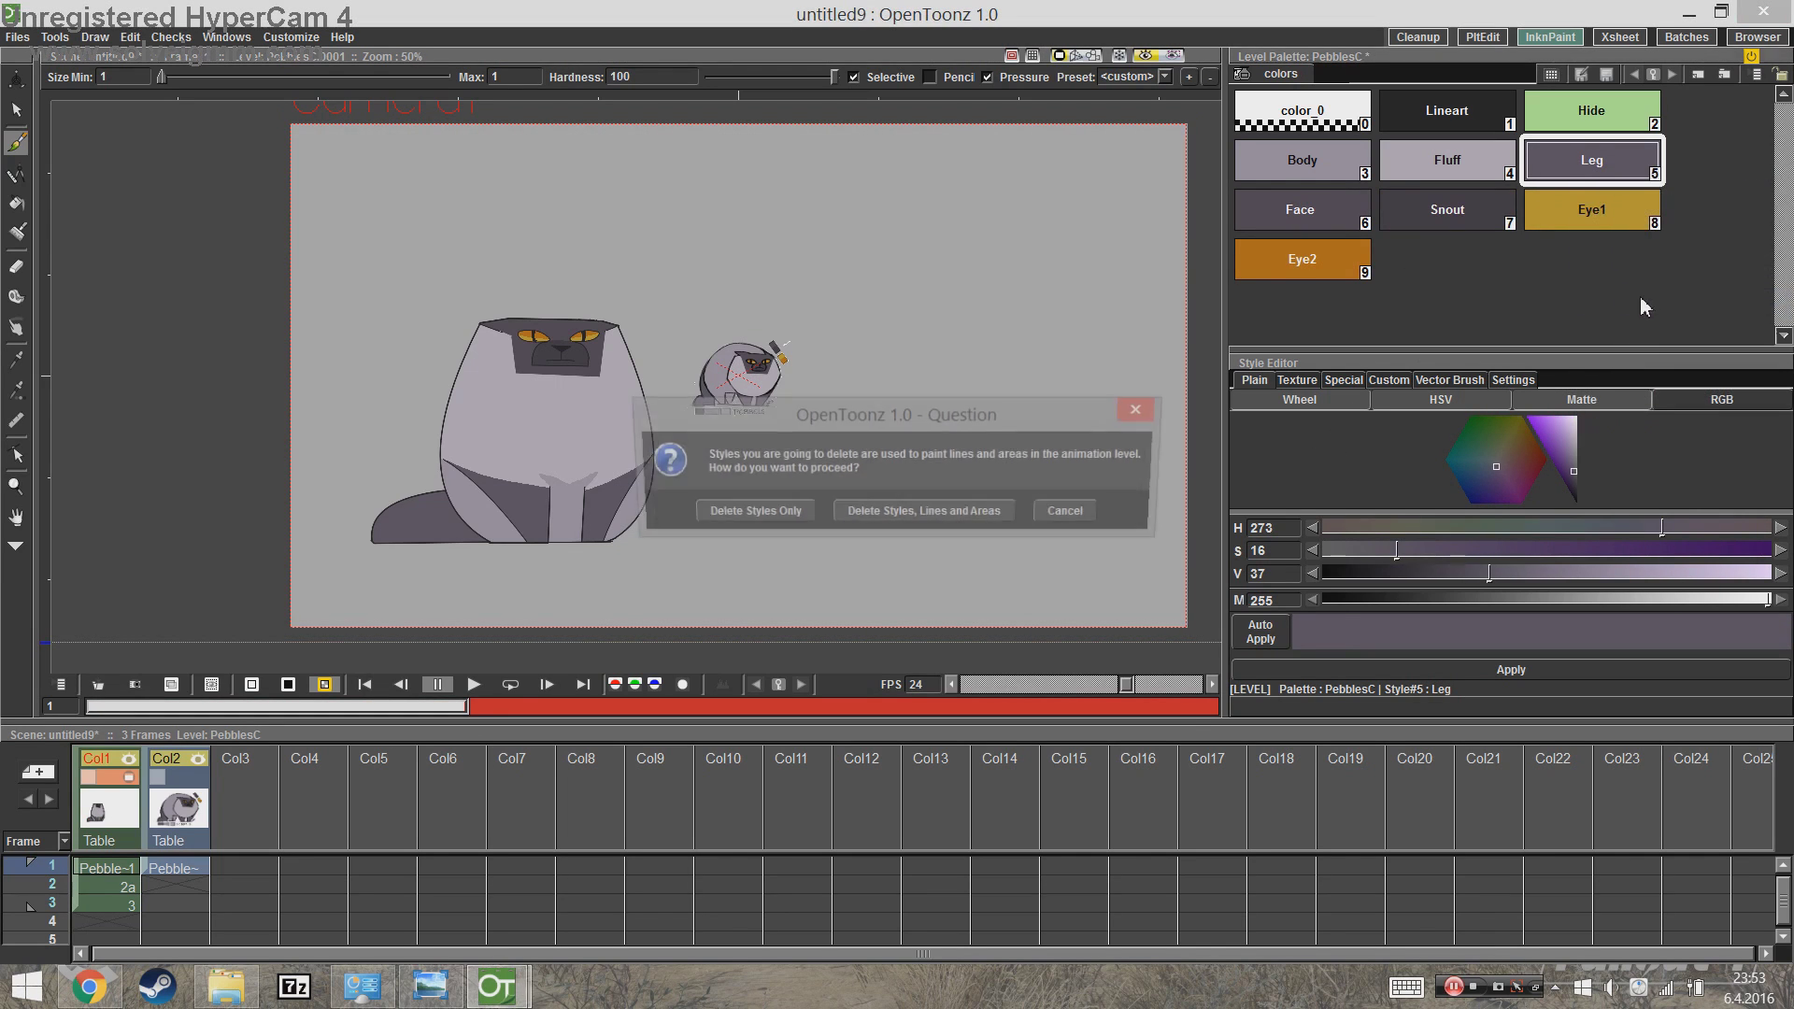
left_click(996, 526)
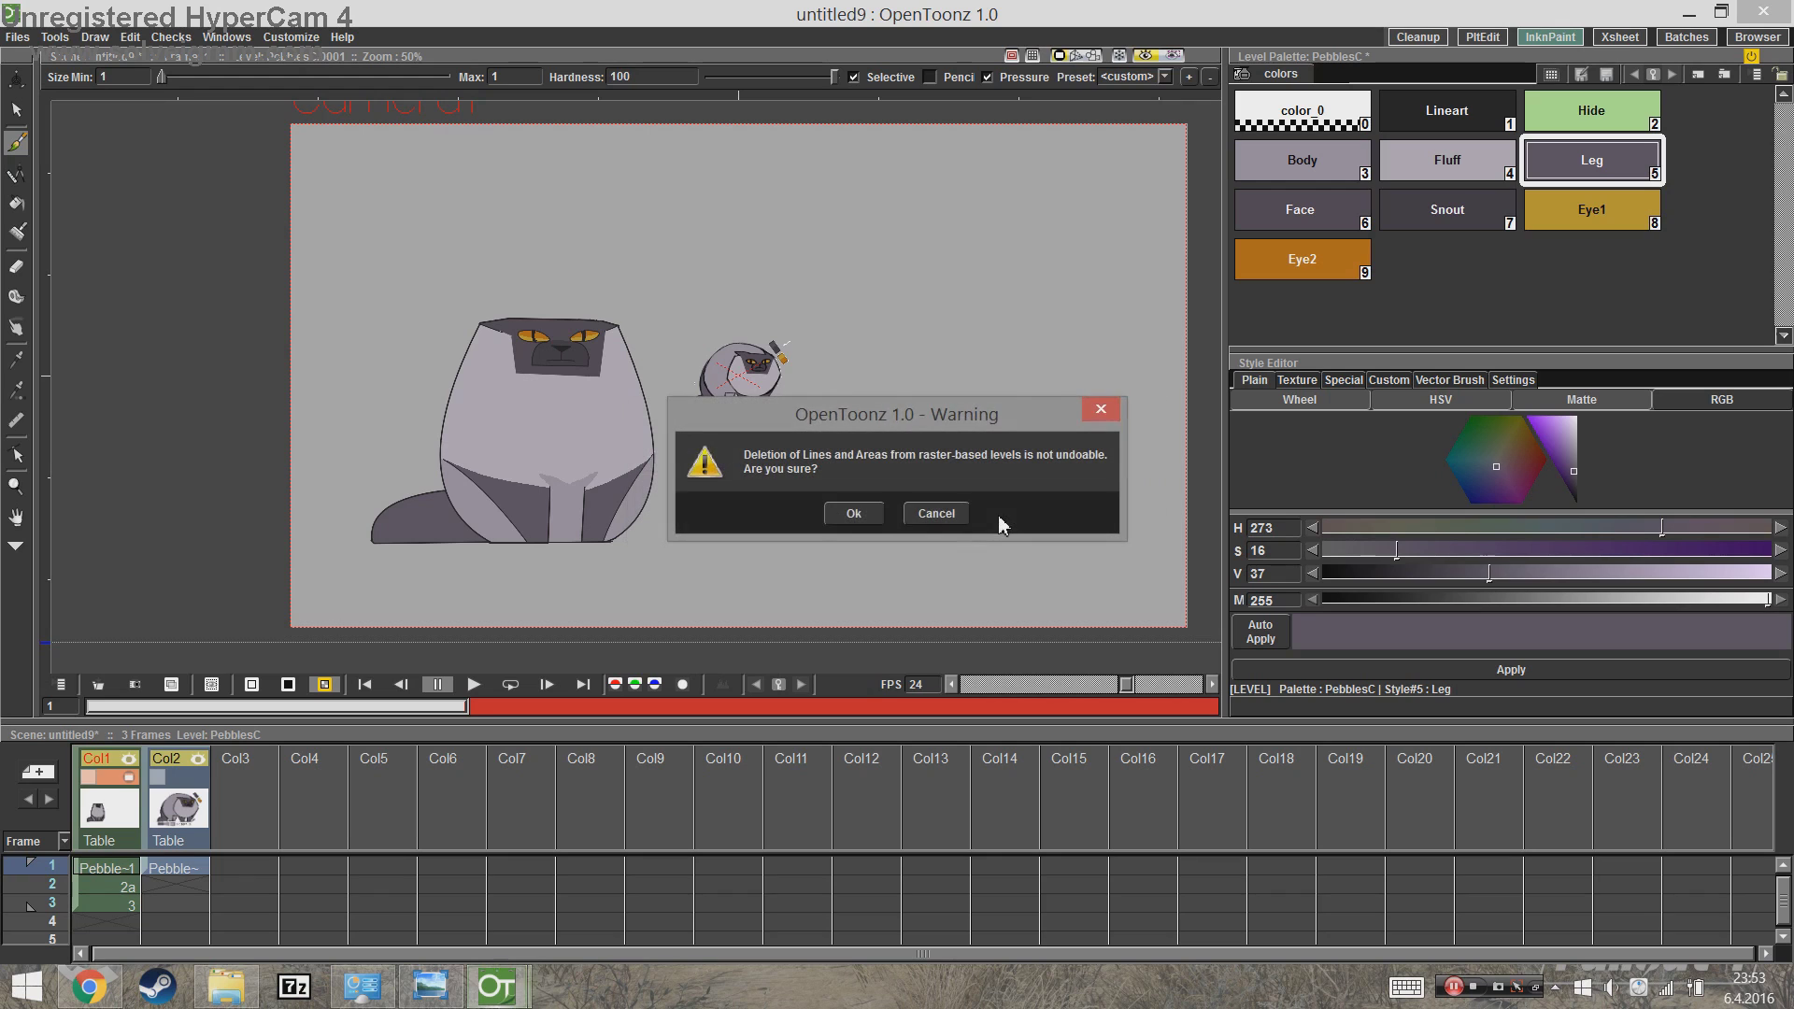
left_click(852, 515)
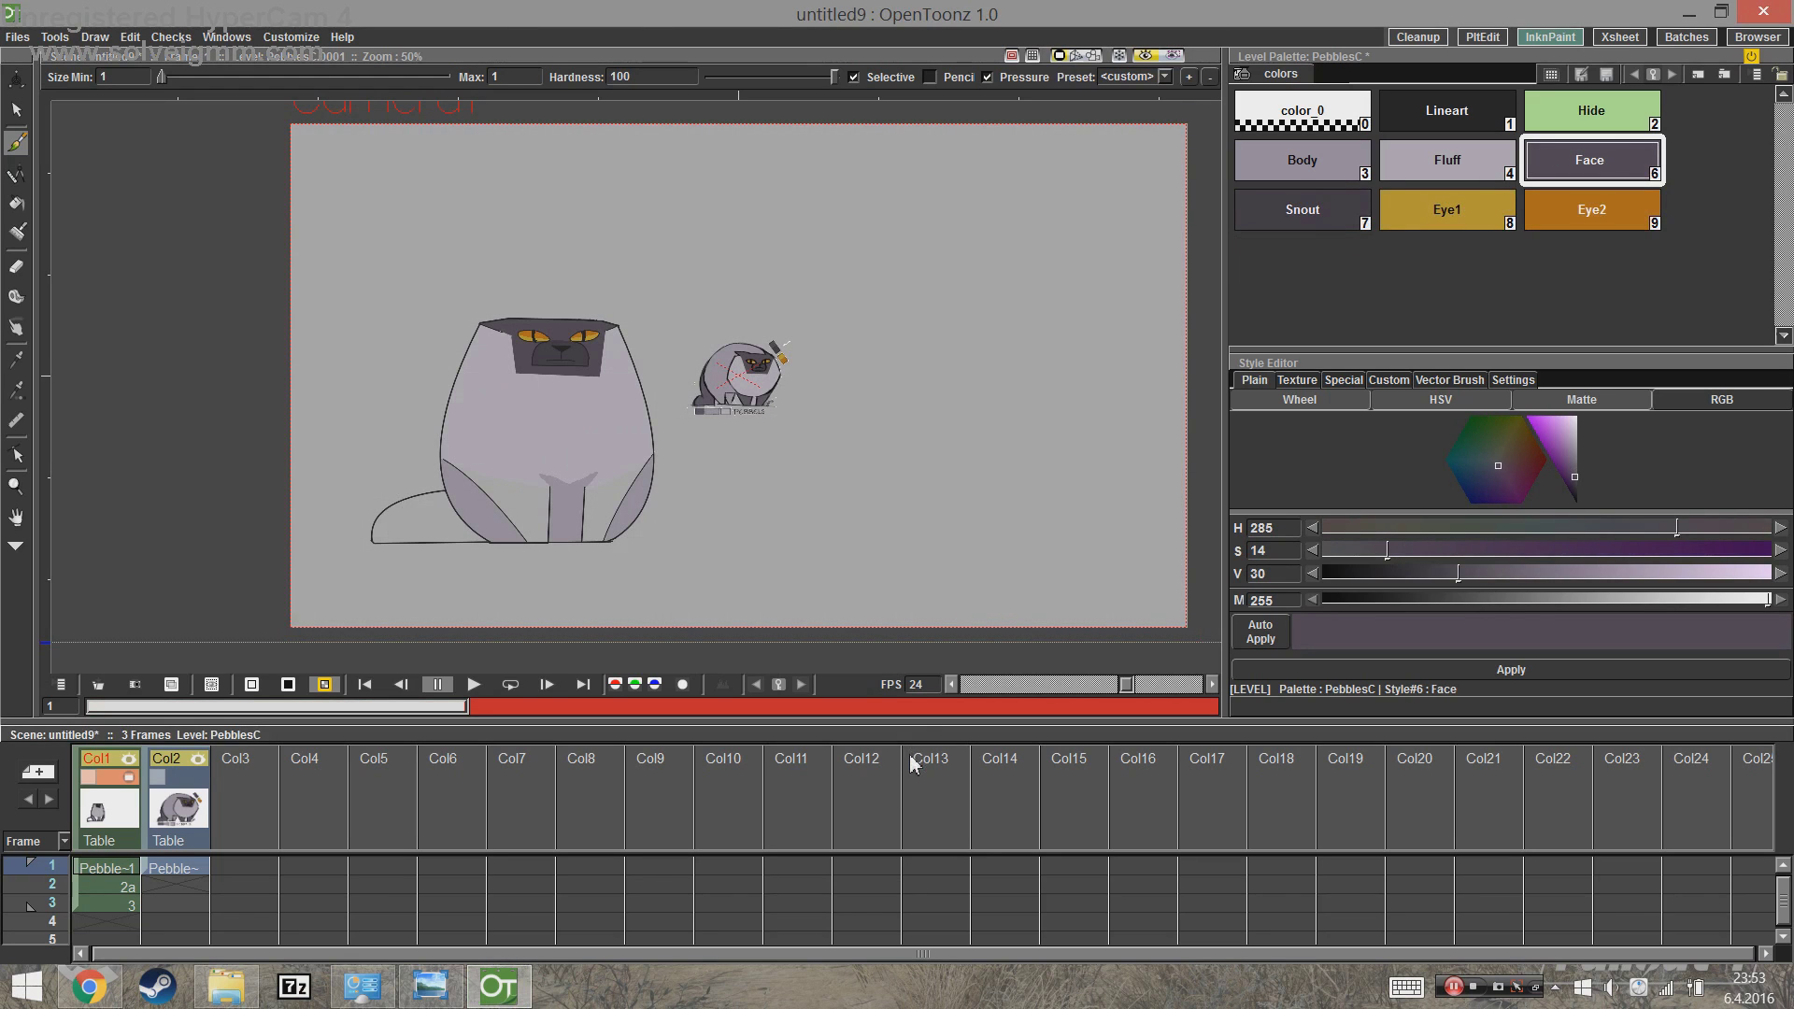
key("ctrl+z")
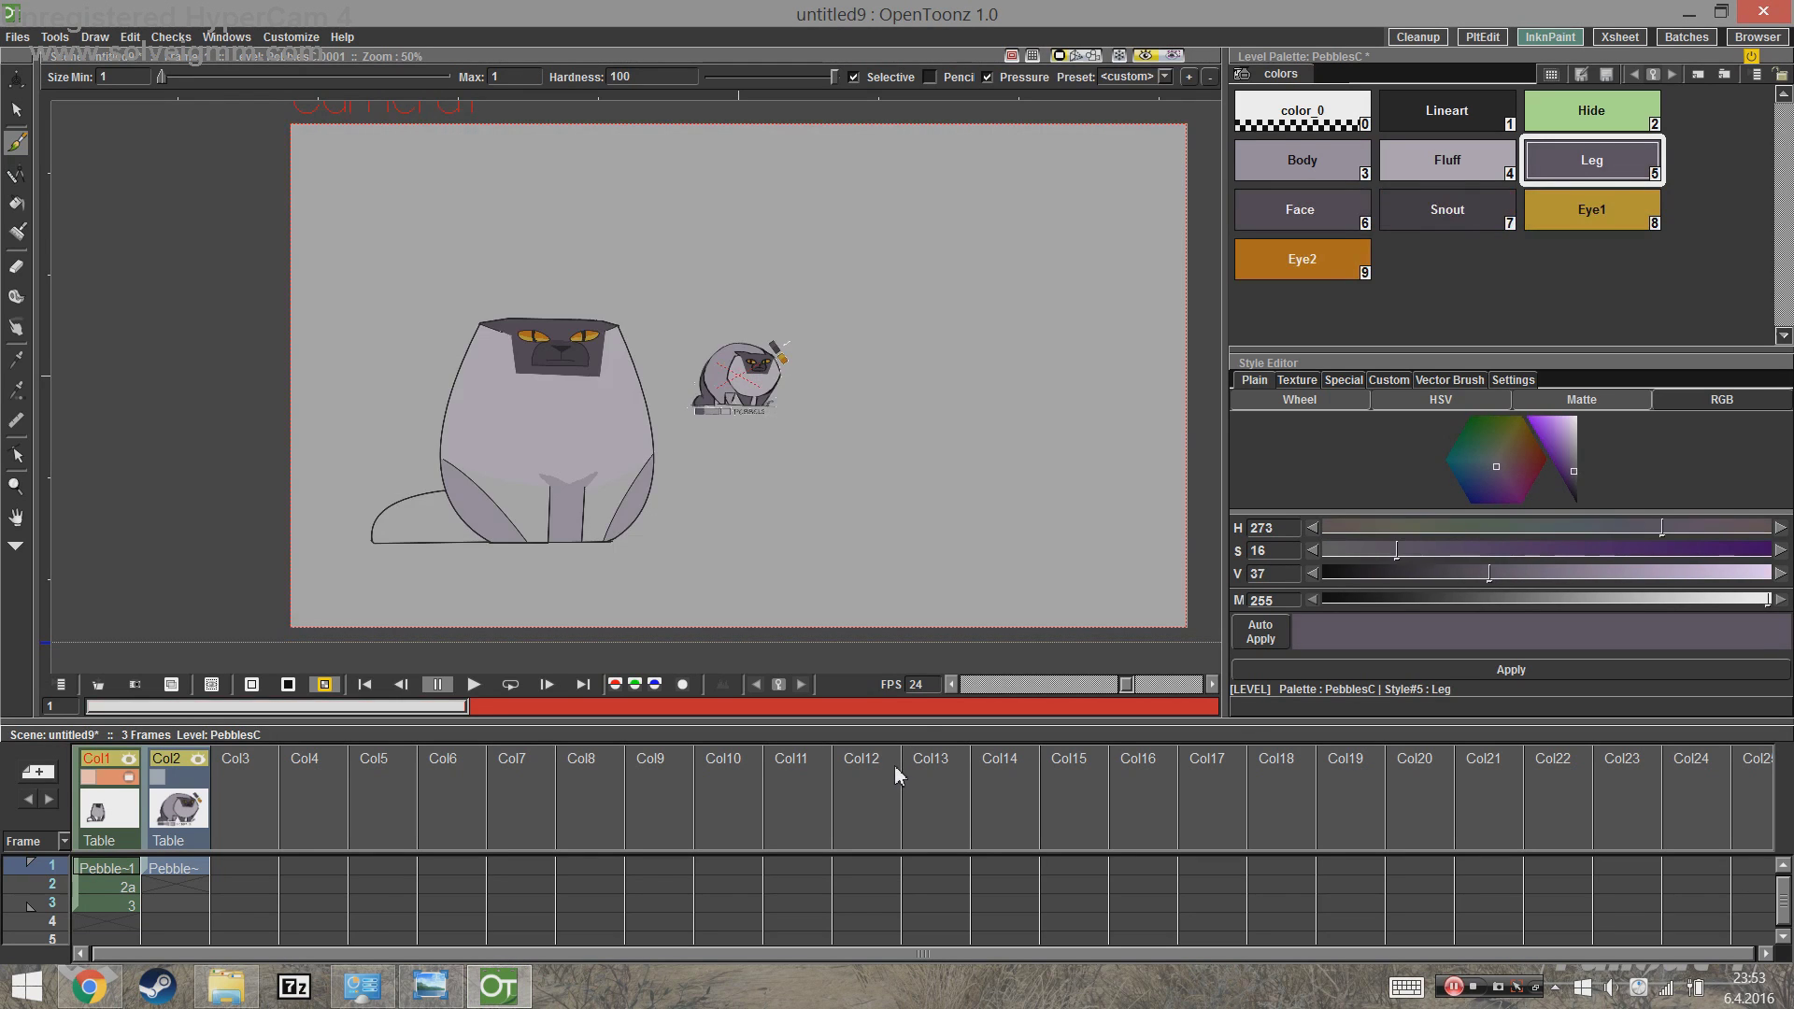
key("ctrl+z")
key("Return")
Step: Apply the Snout colour at alpha 0, then restore and apply it at 255
left_click(16, 203)
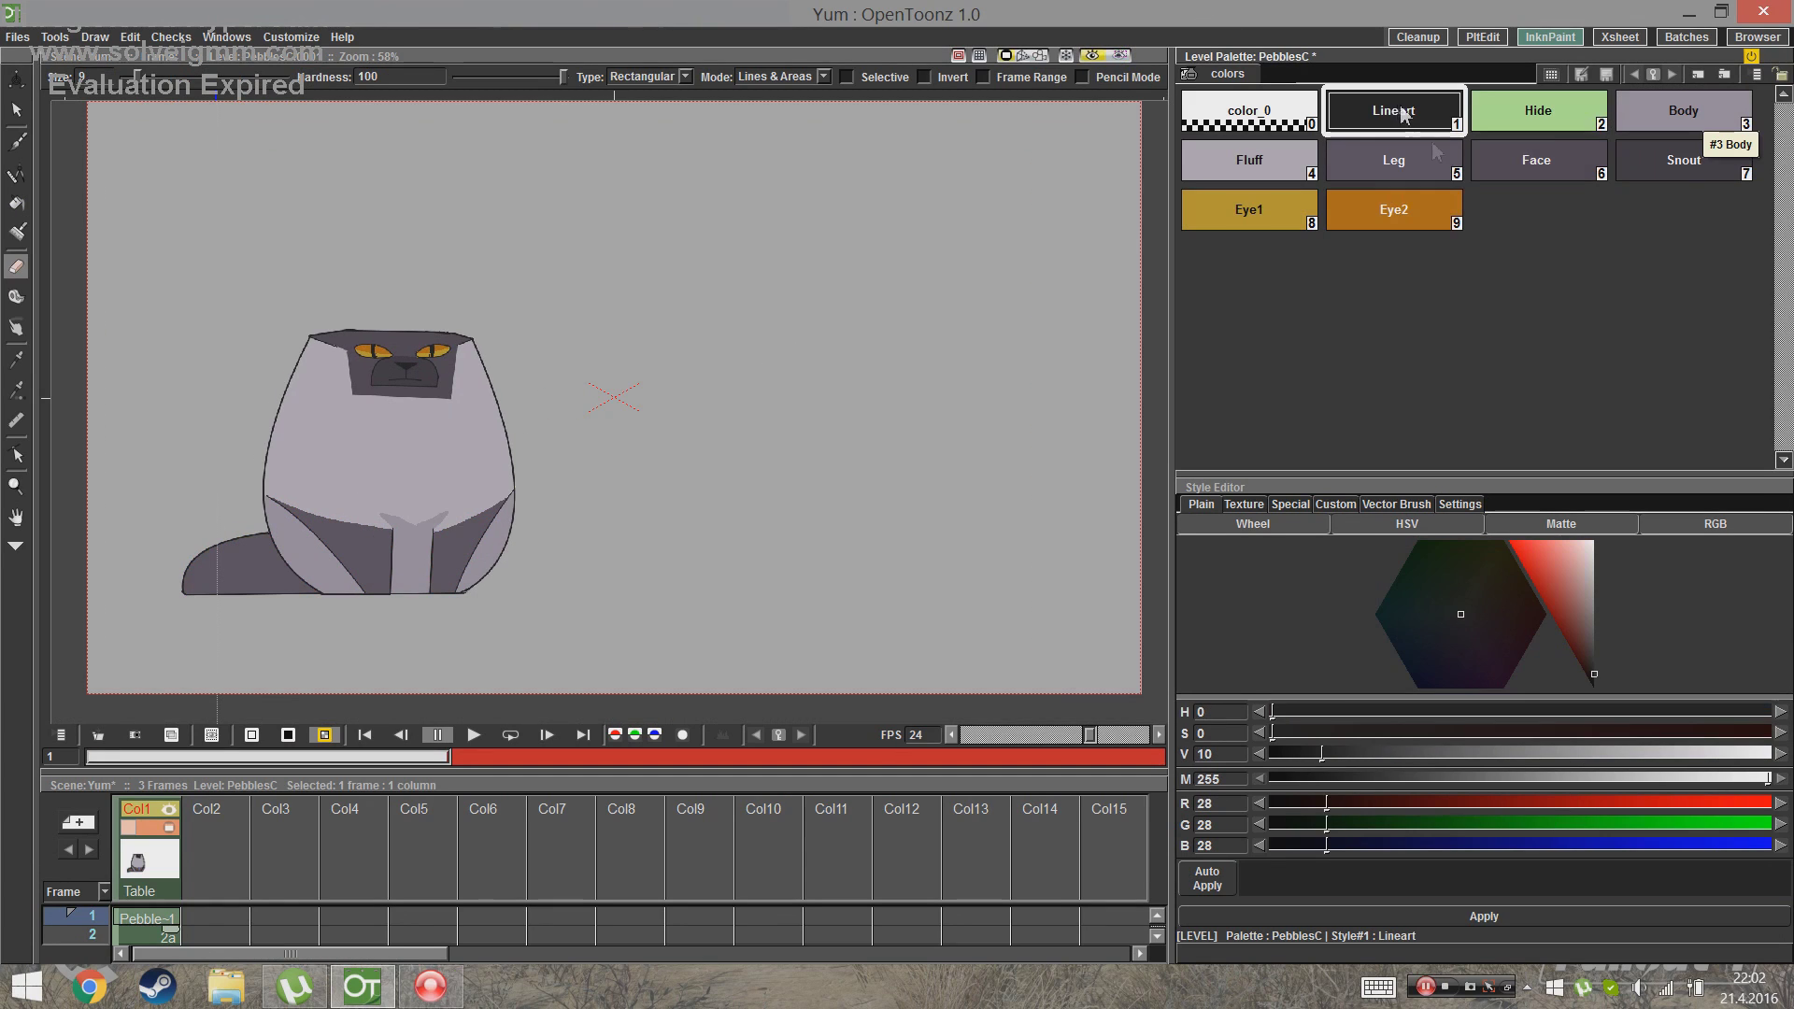
double_click(1703, 168)
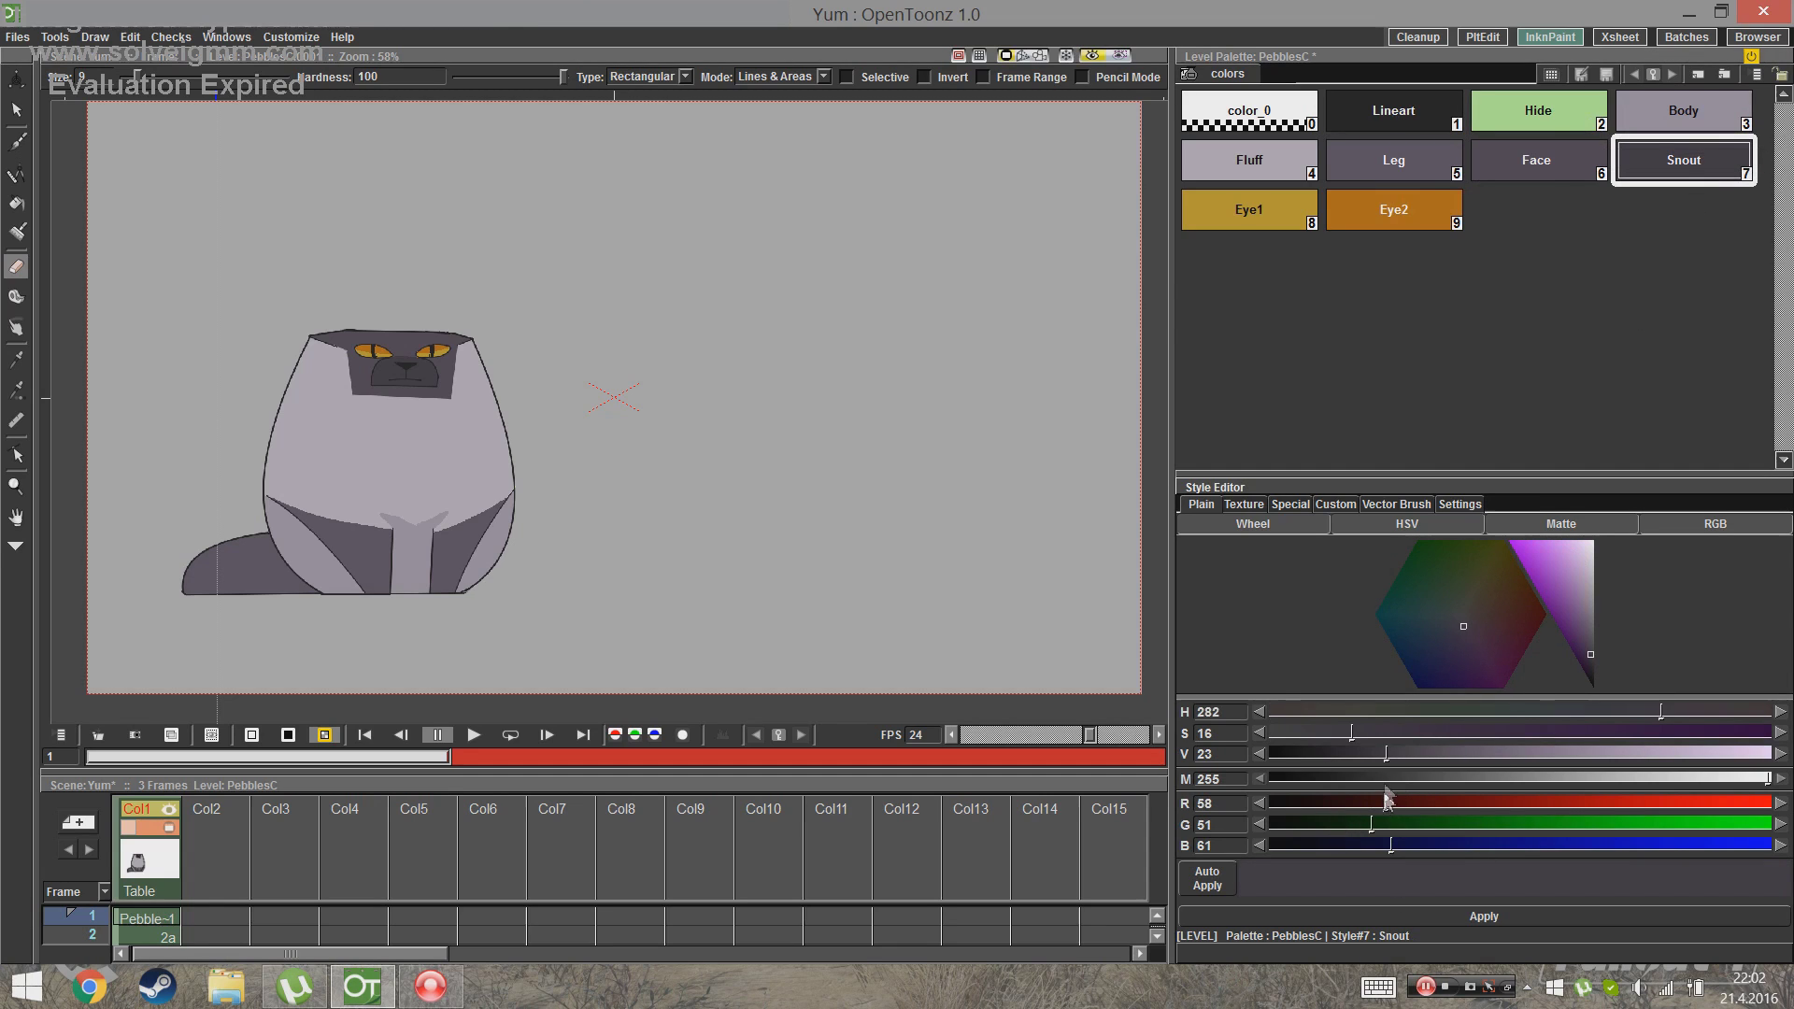
left_click_drag(1768, 778, 1272, 779)
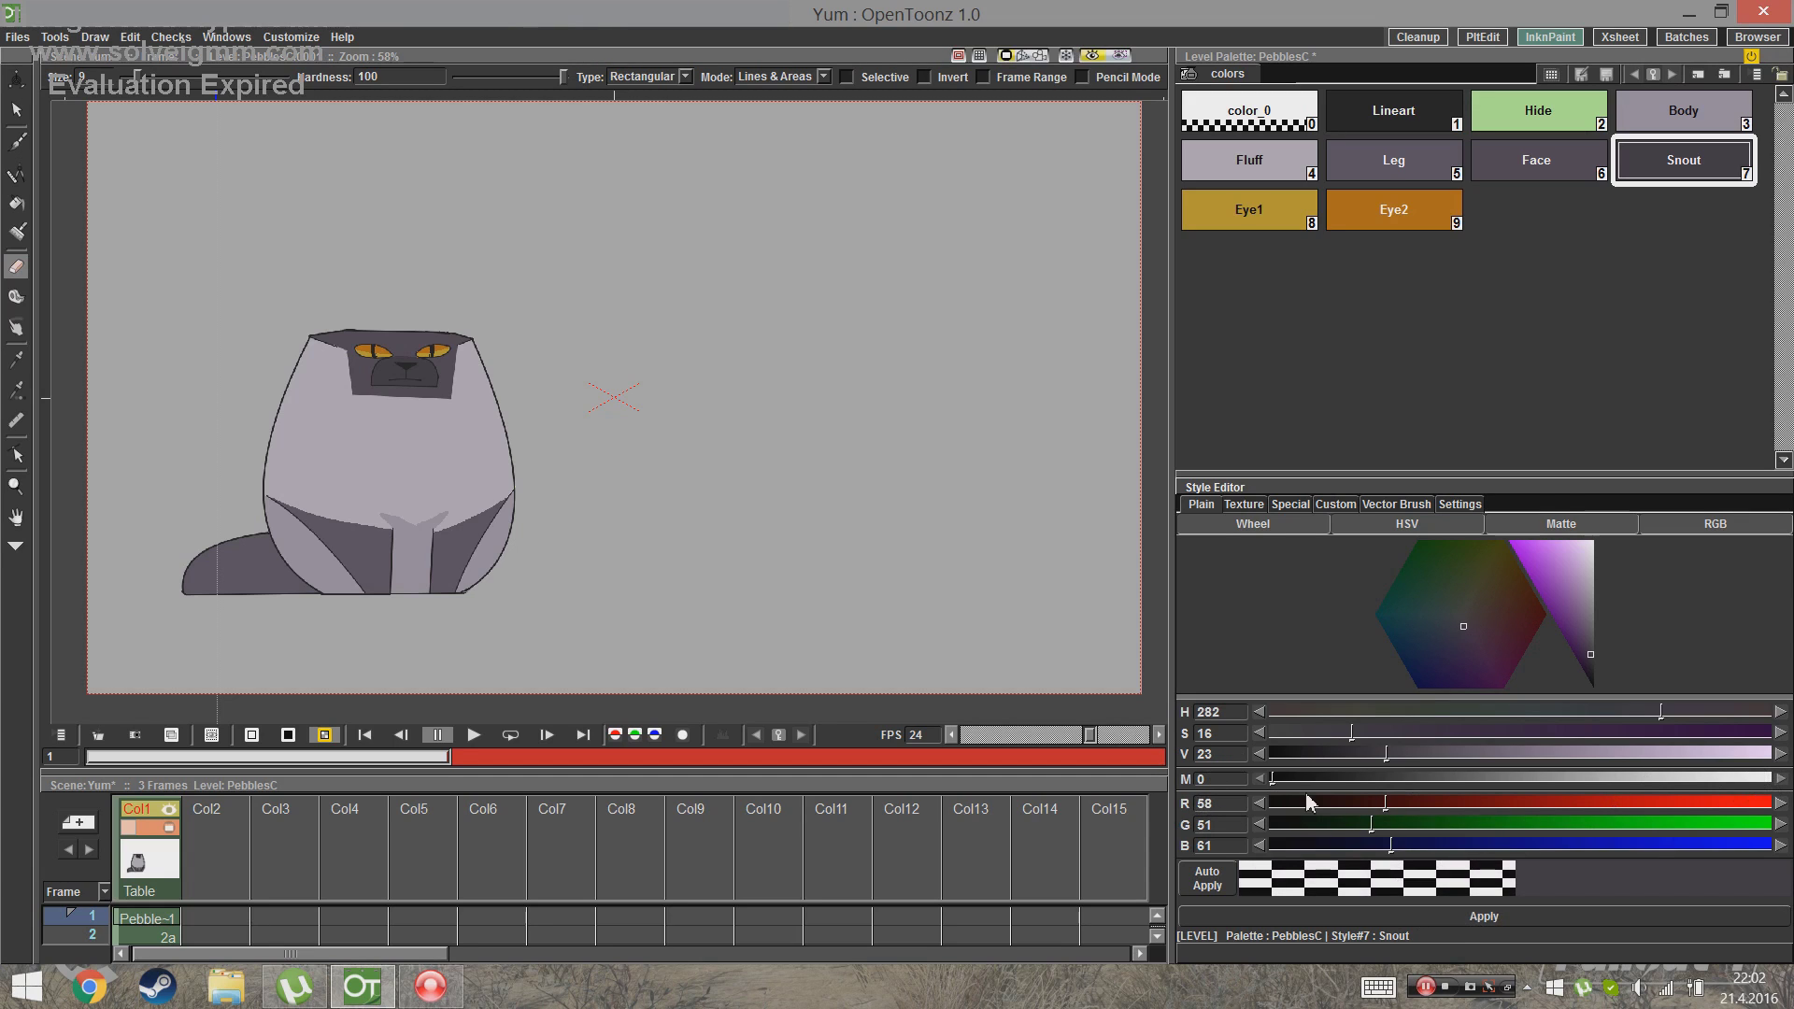
left_click(1506, 920)
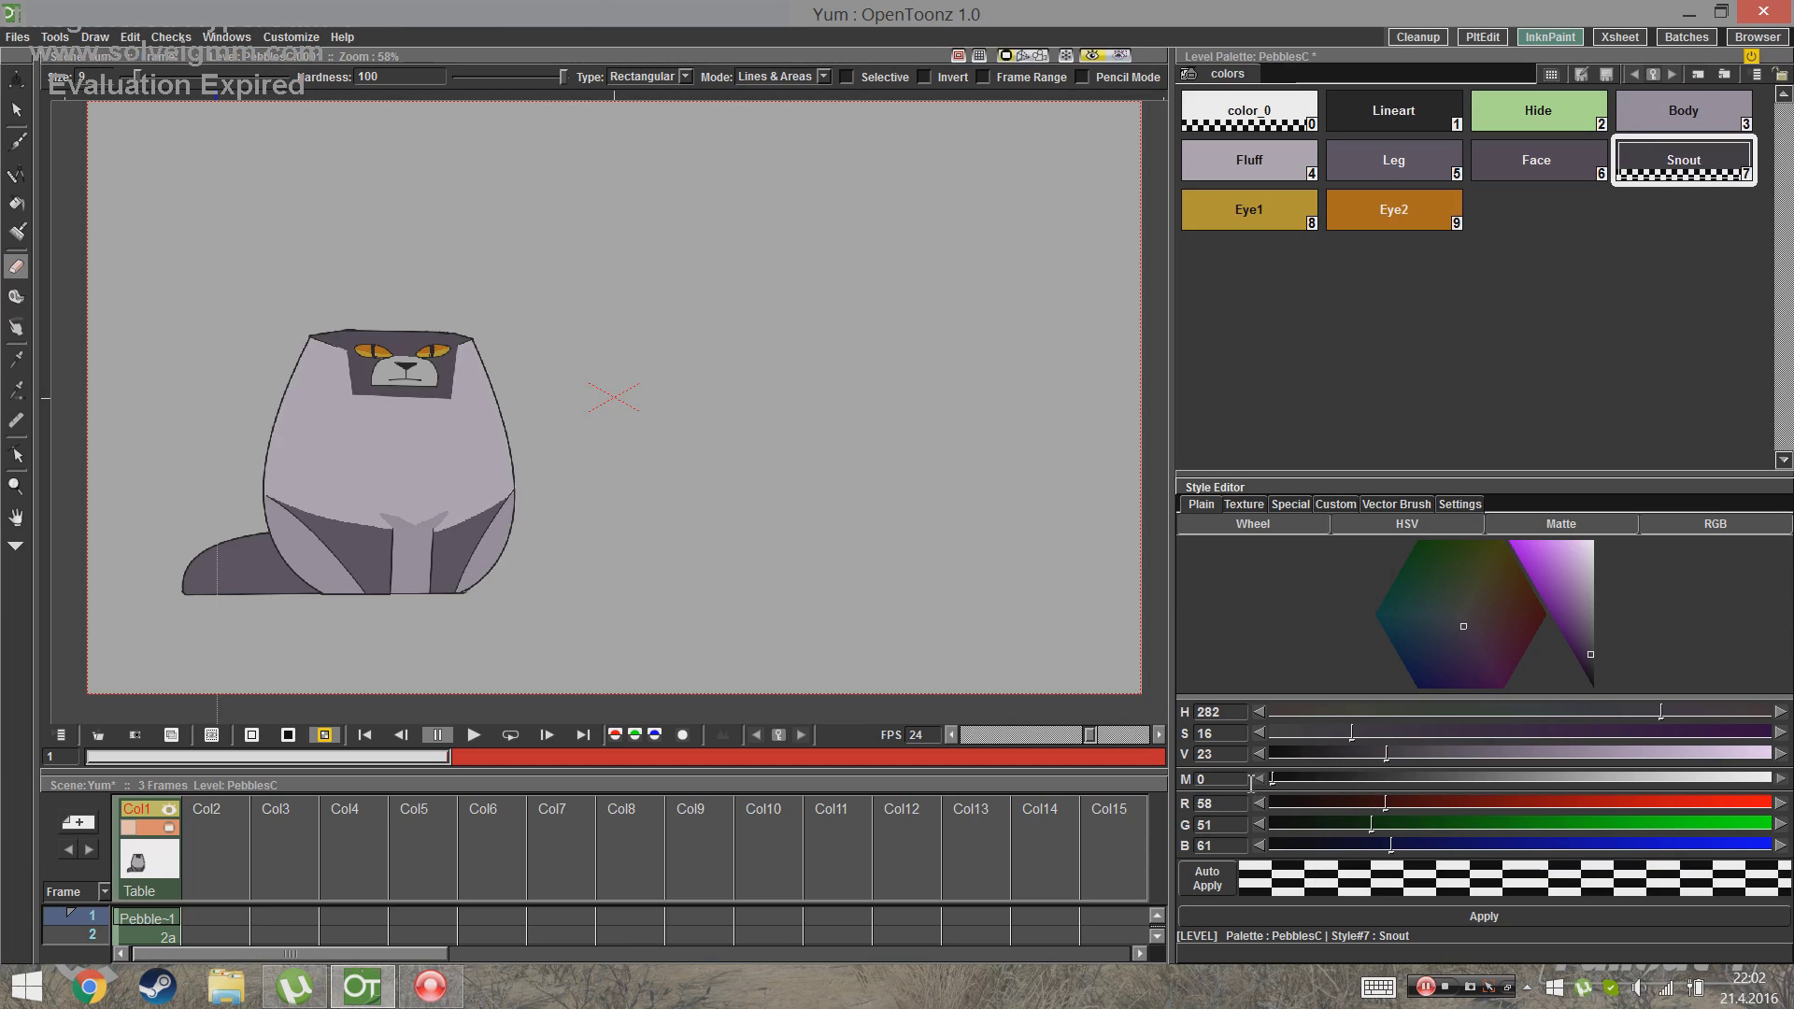
left_click_drag(1278, 783, 1788, 776)
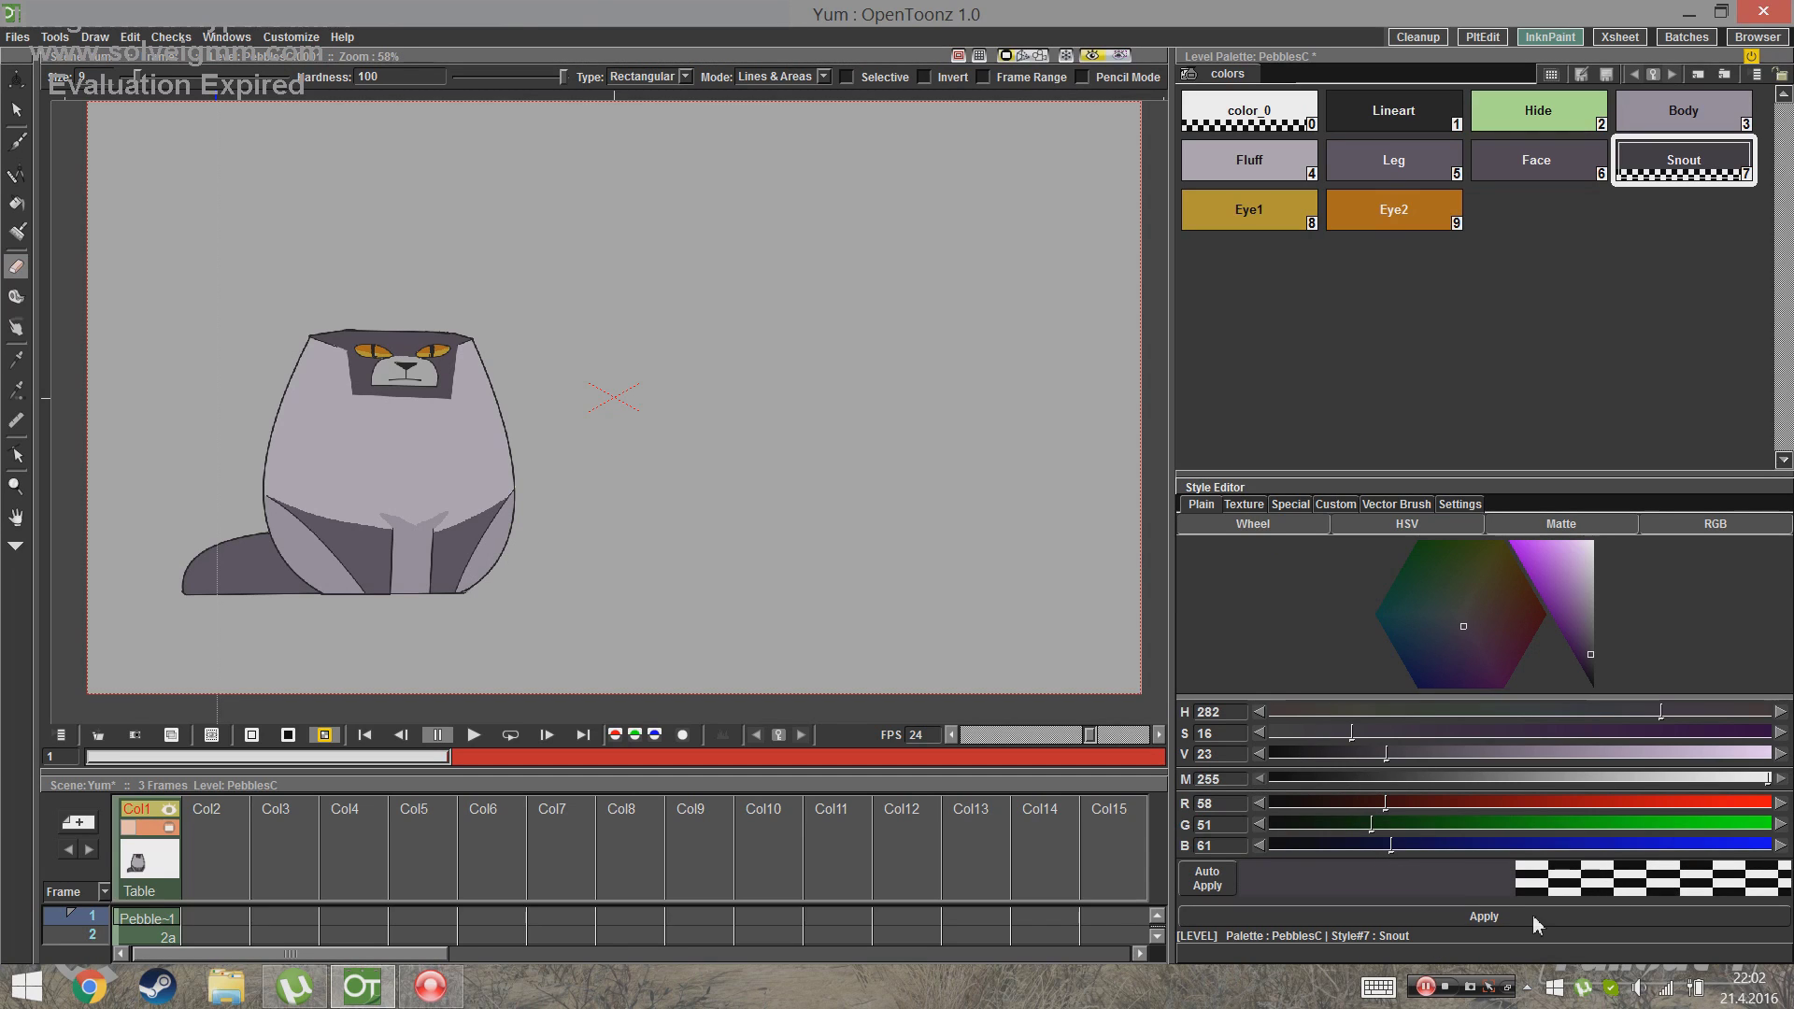
left_click(1502, 917)
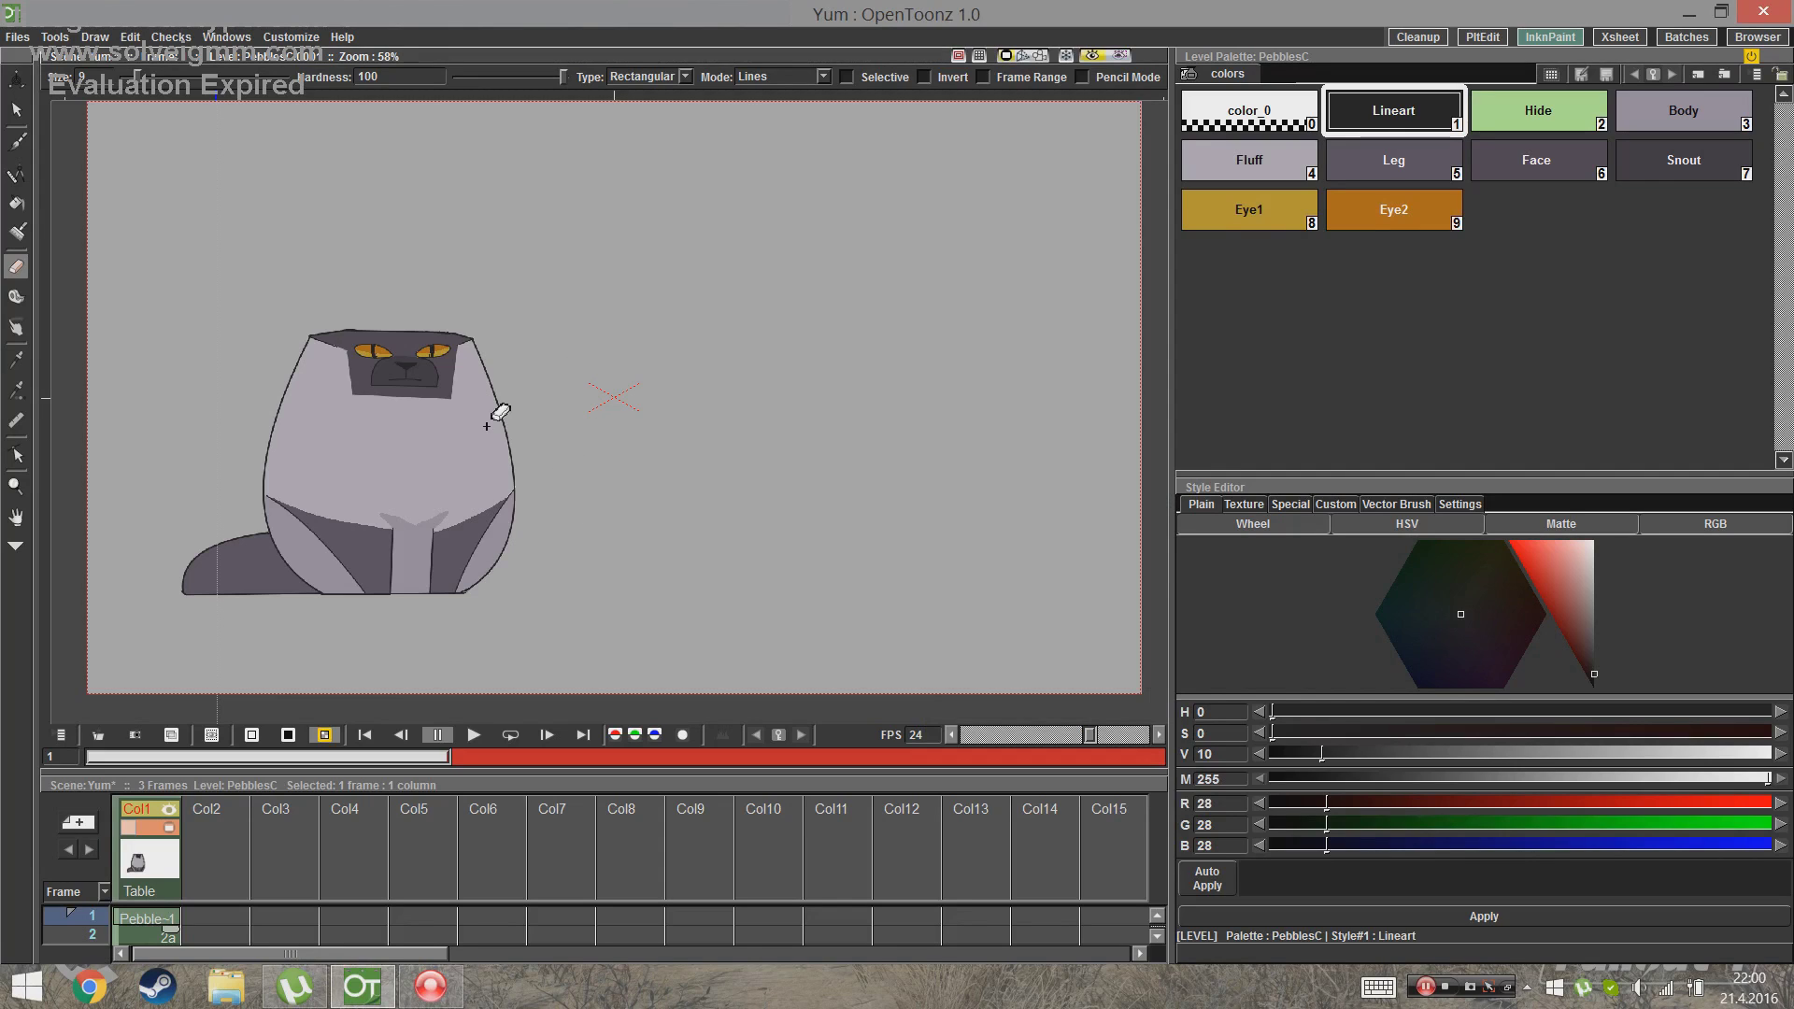
Step: Erase part of the cat's right outline in Lines mode, then a fill patch in Areas mode
left_click_drag(488, 548, 644, 555)
left_click(823, 77)
left_click(791, 106)
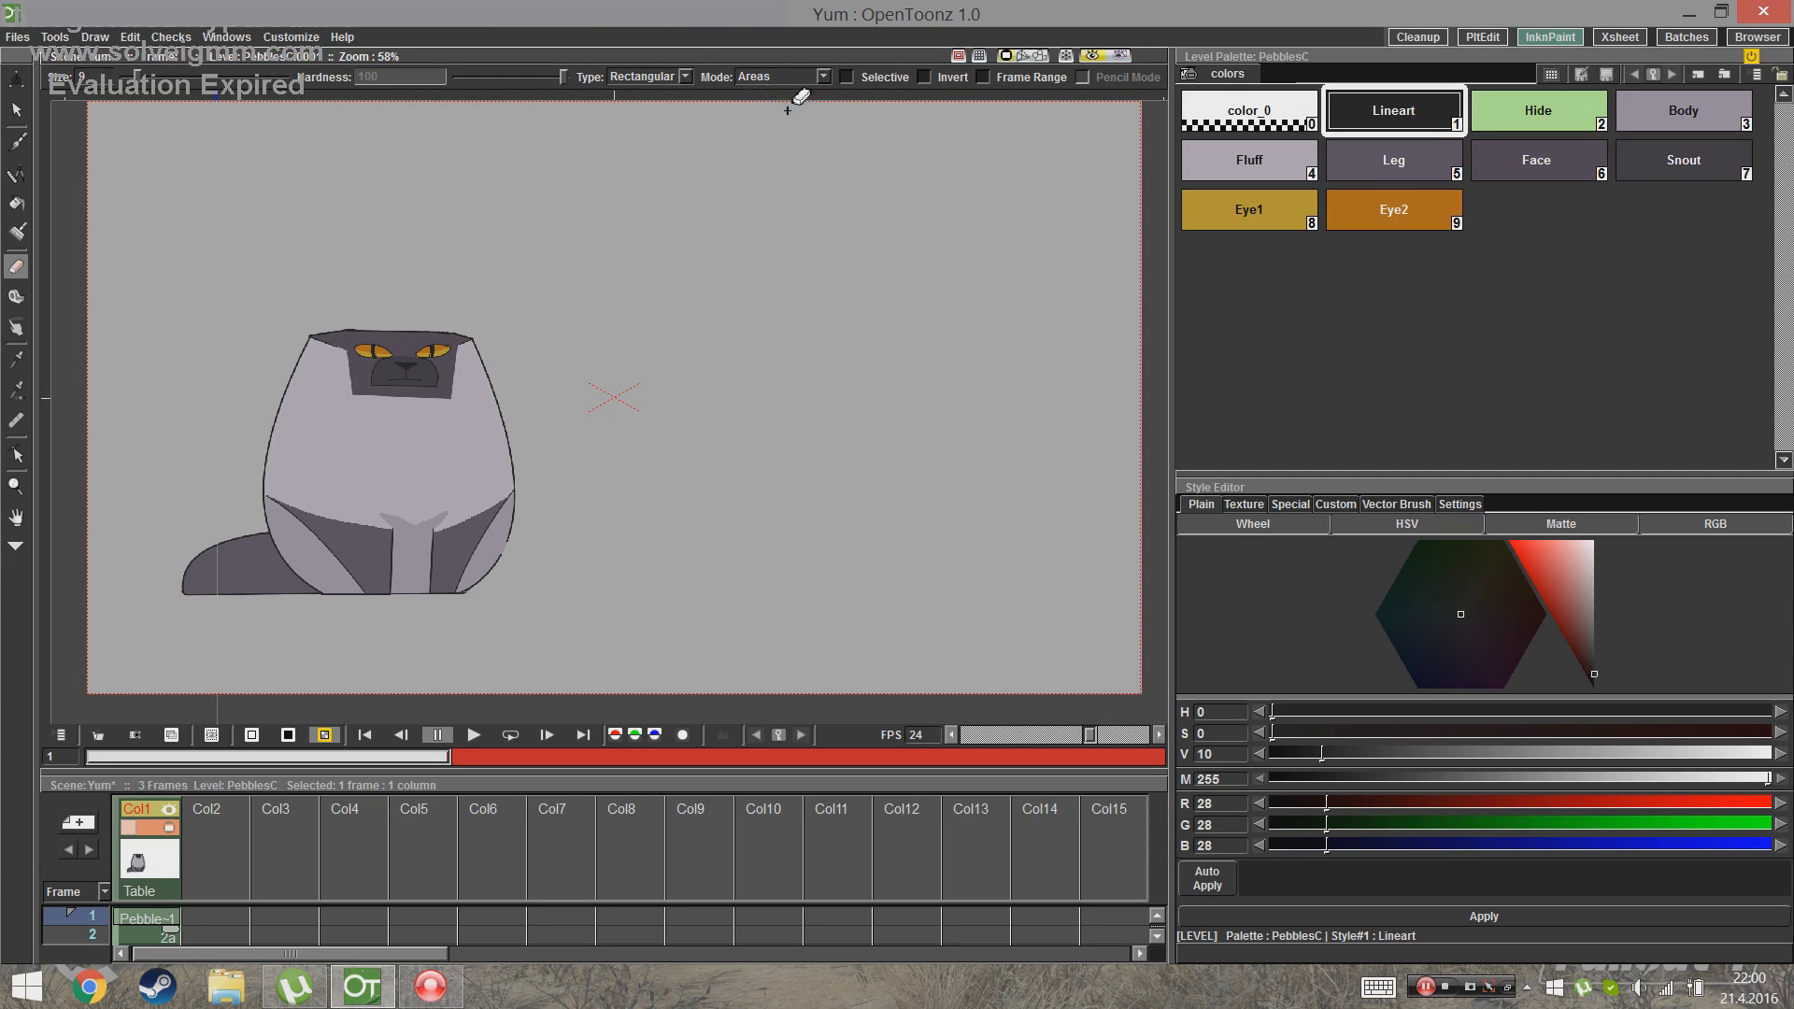
left_click_drag(465, 383, 638, 472)
Step: Switch the eraser to Lines & Areas and erase a wide band across the cat's middle
left_click(823, 87)
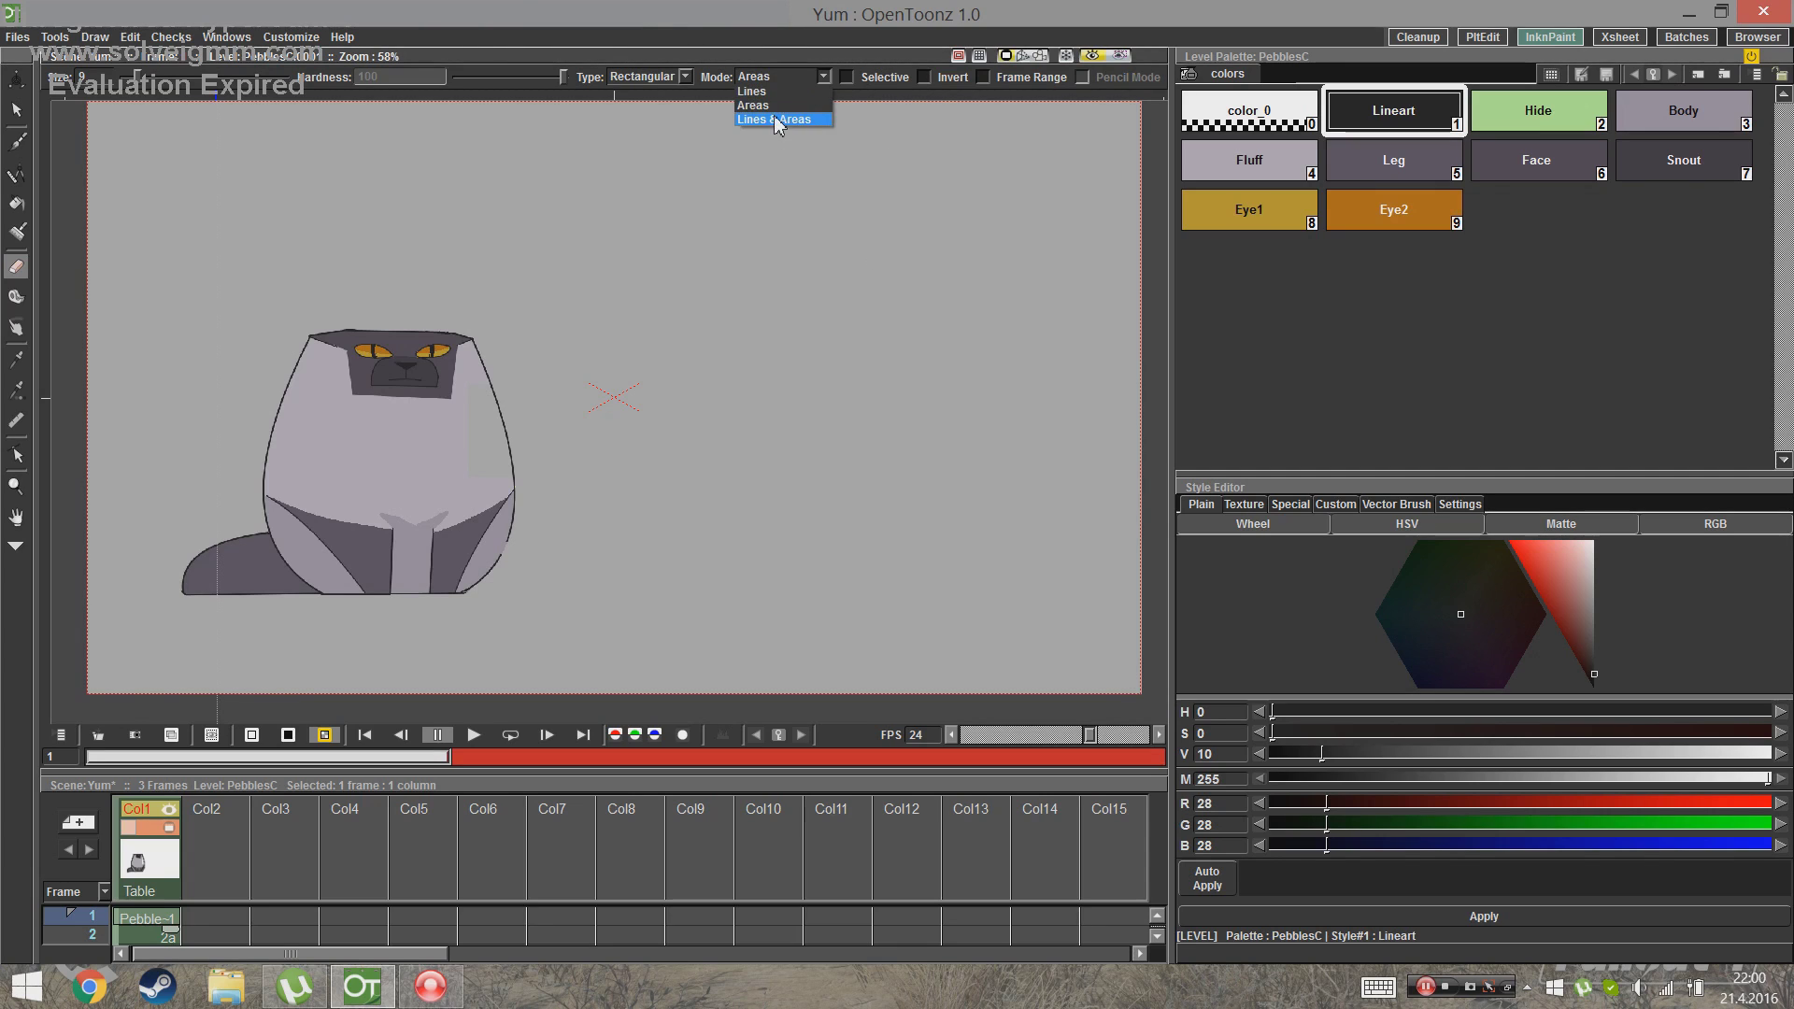
left_click(785, 116)
mouse_move(216, 382)
left_mouse_down()
mouse_move(607, 496)
mouse_move(586, 583)
mouse_move(583, 558)
left_mouse_up()
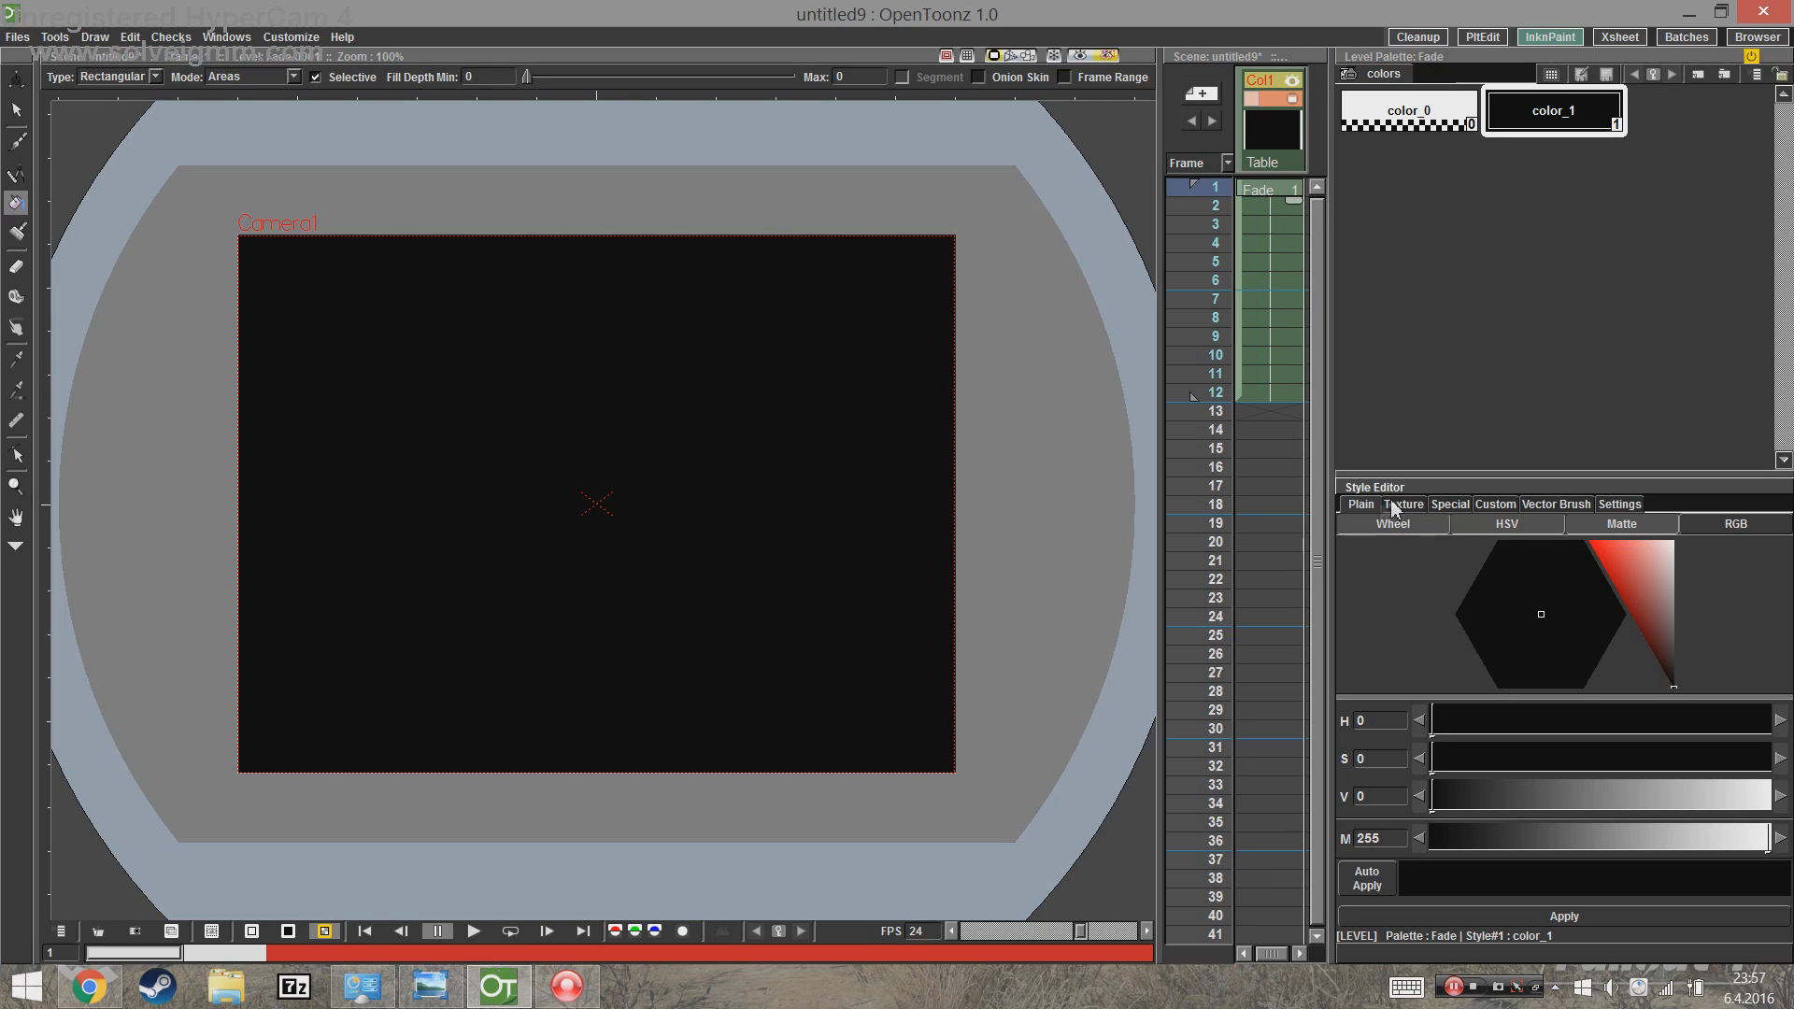
Step: Check the style's Settings tab, then widen the xsheet and palette panels for the Fade level
left_click(1617, 504)
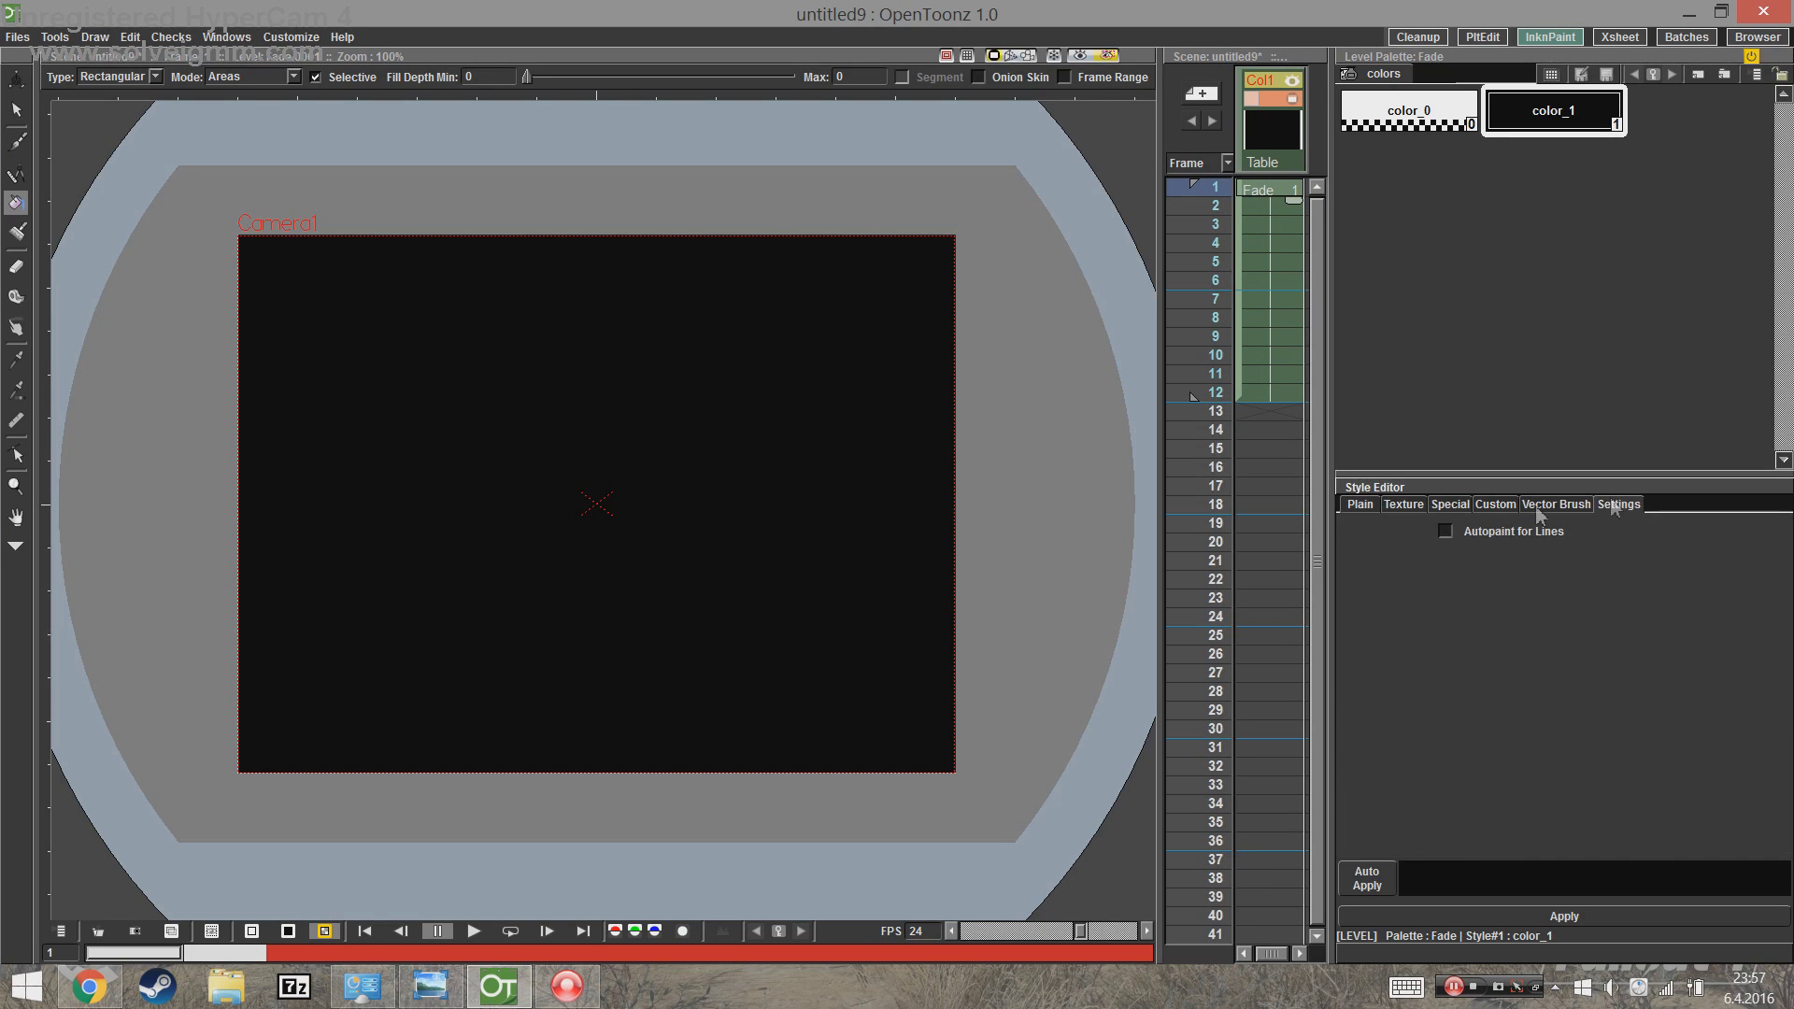
left_click(1360, 504)
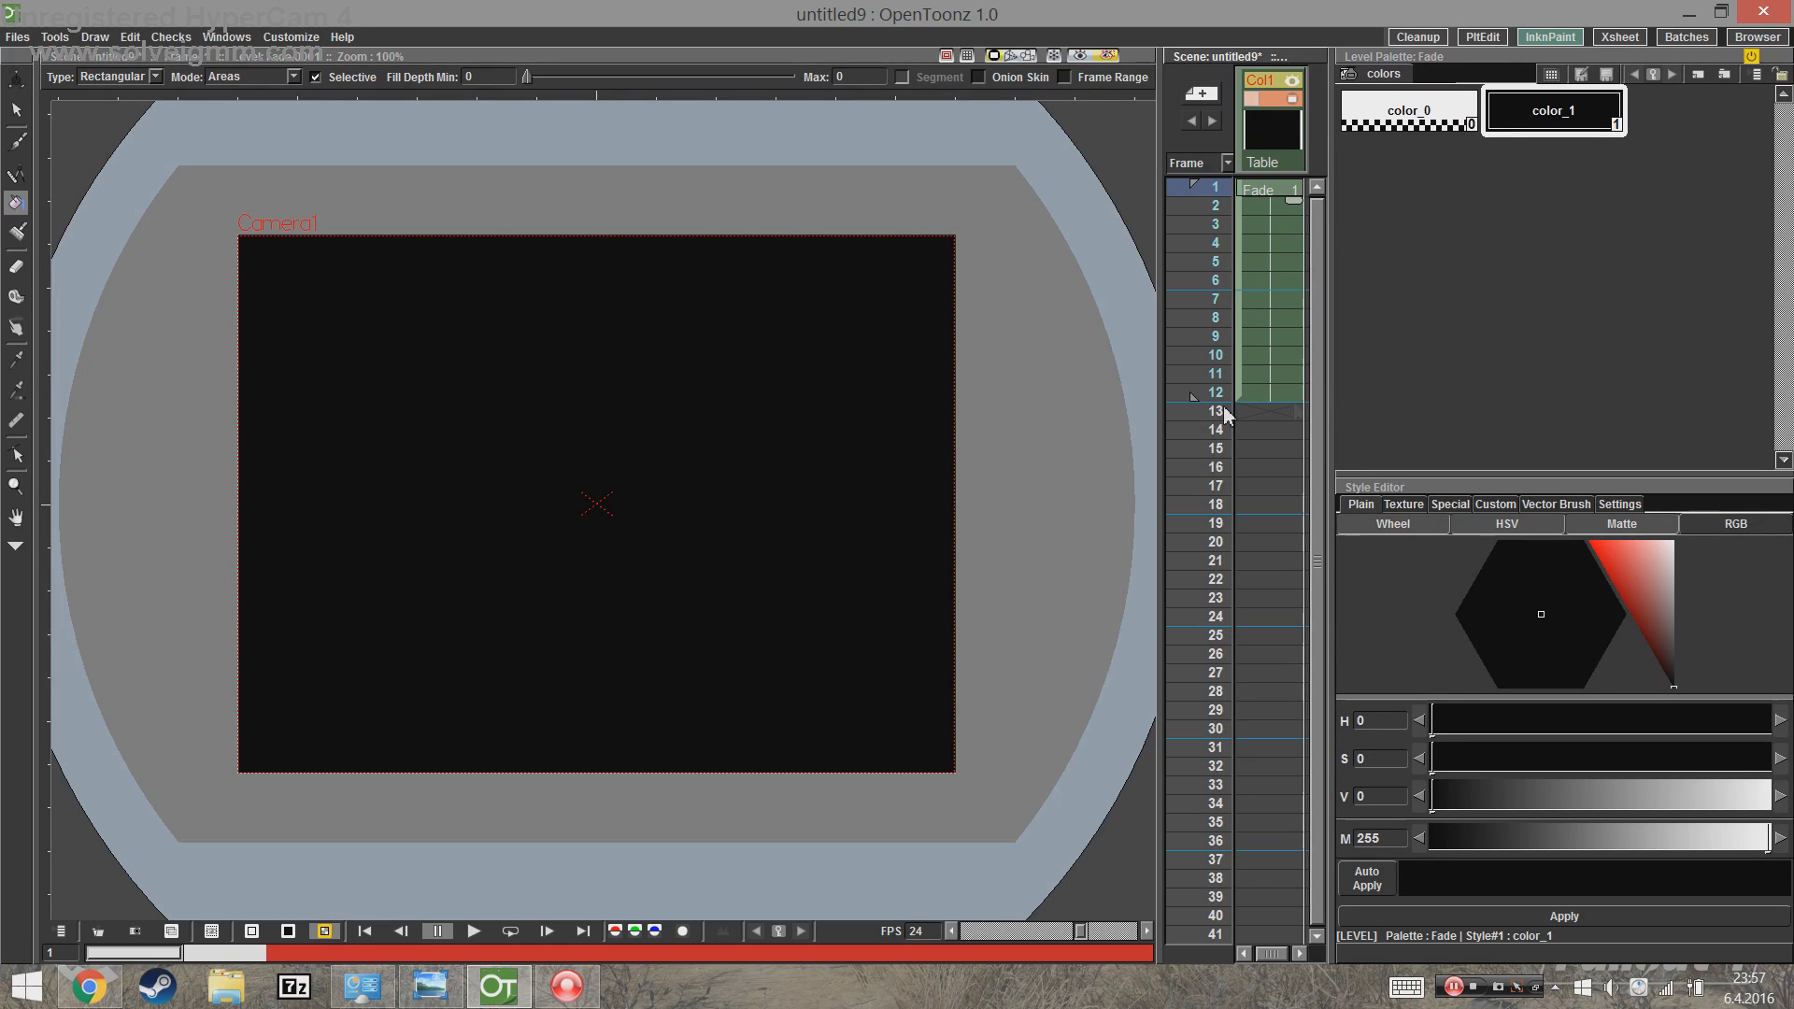
left_click_drag(1163, 410, 1014, 408)
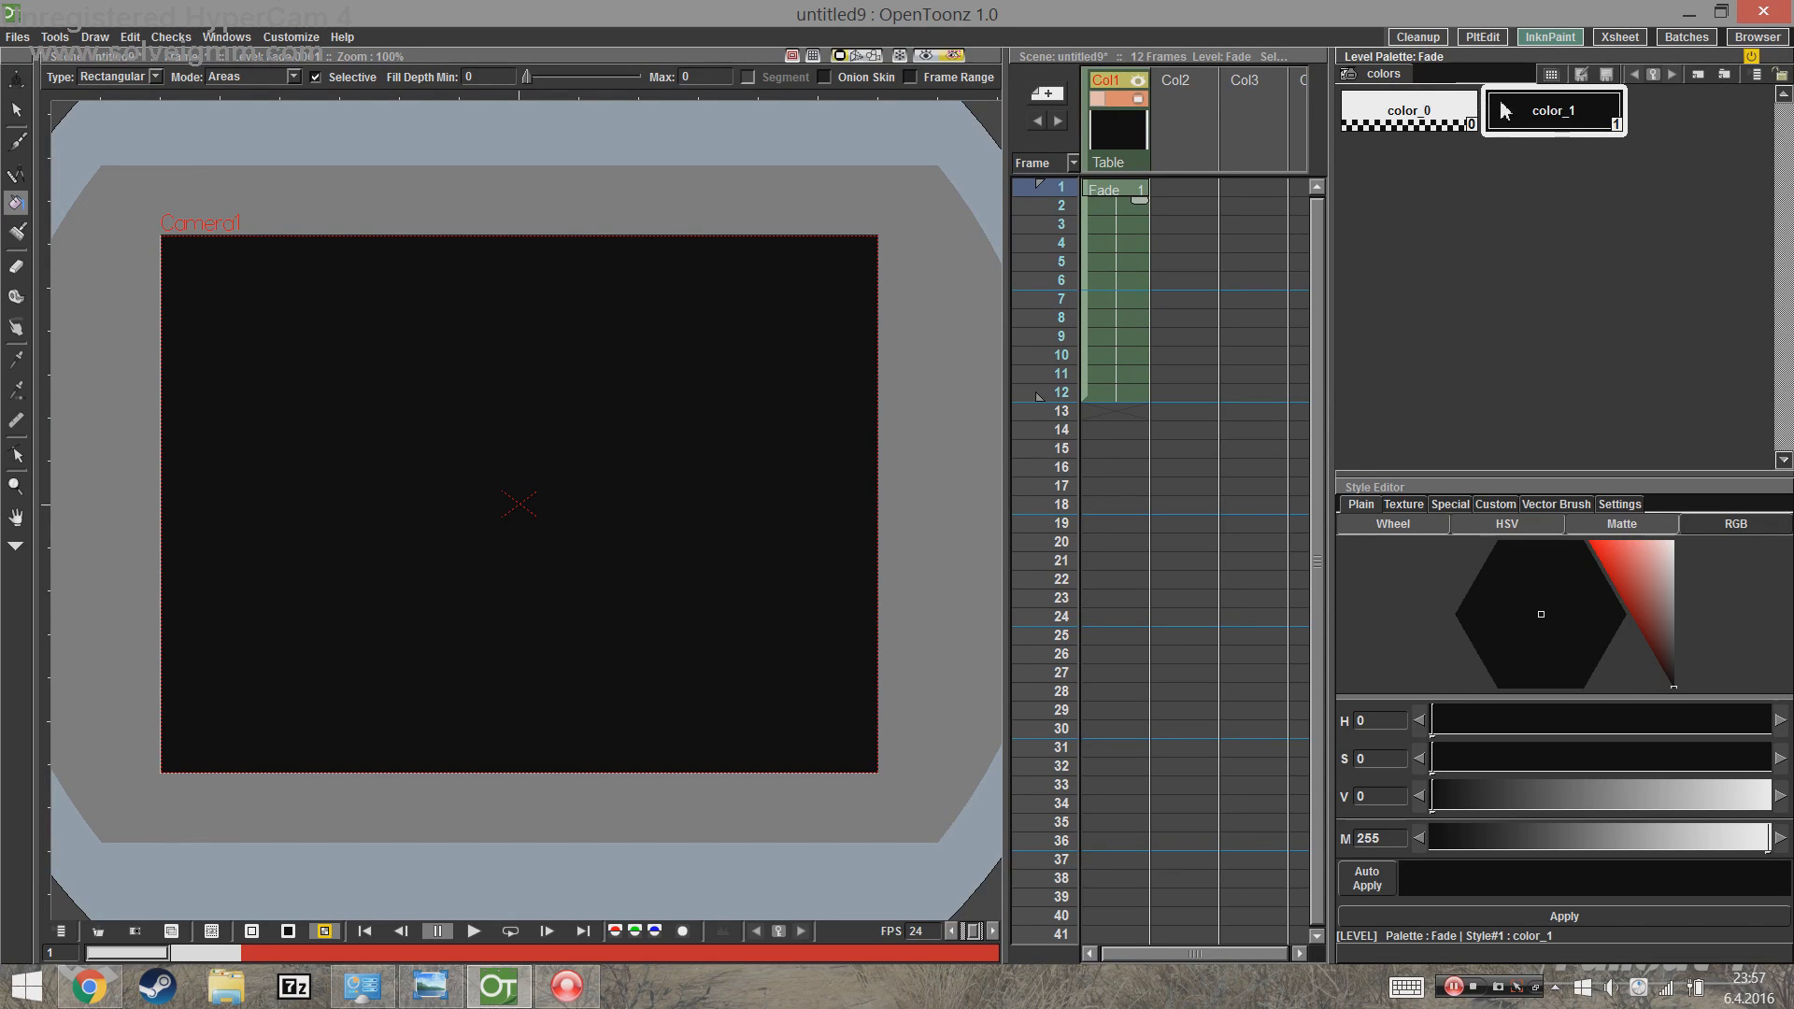
left_click(1579, 131)
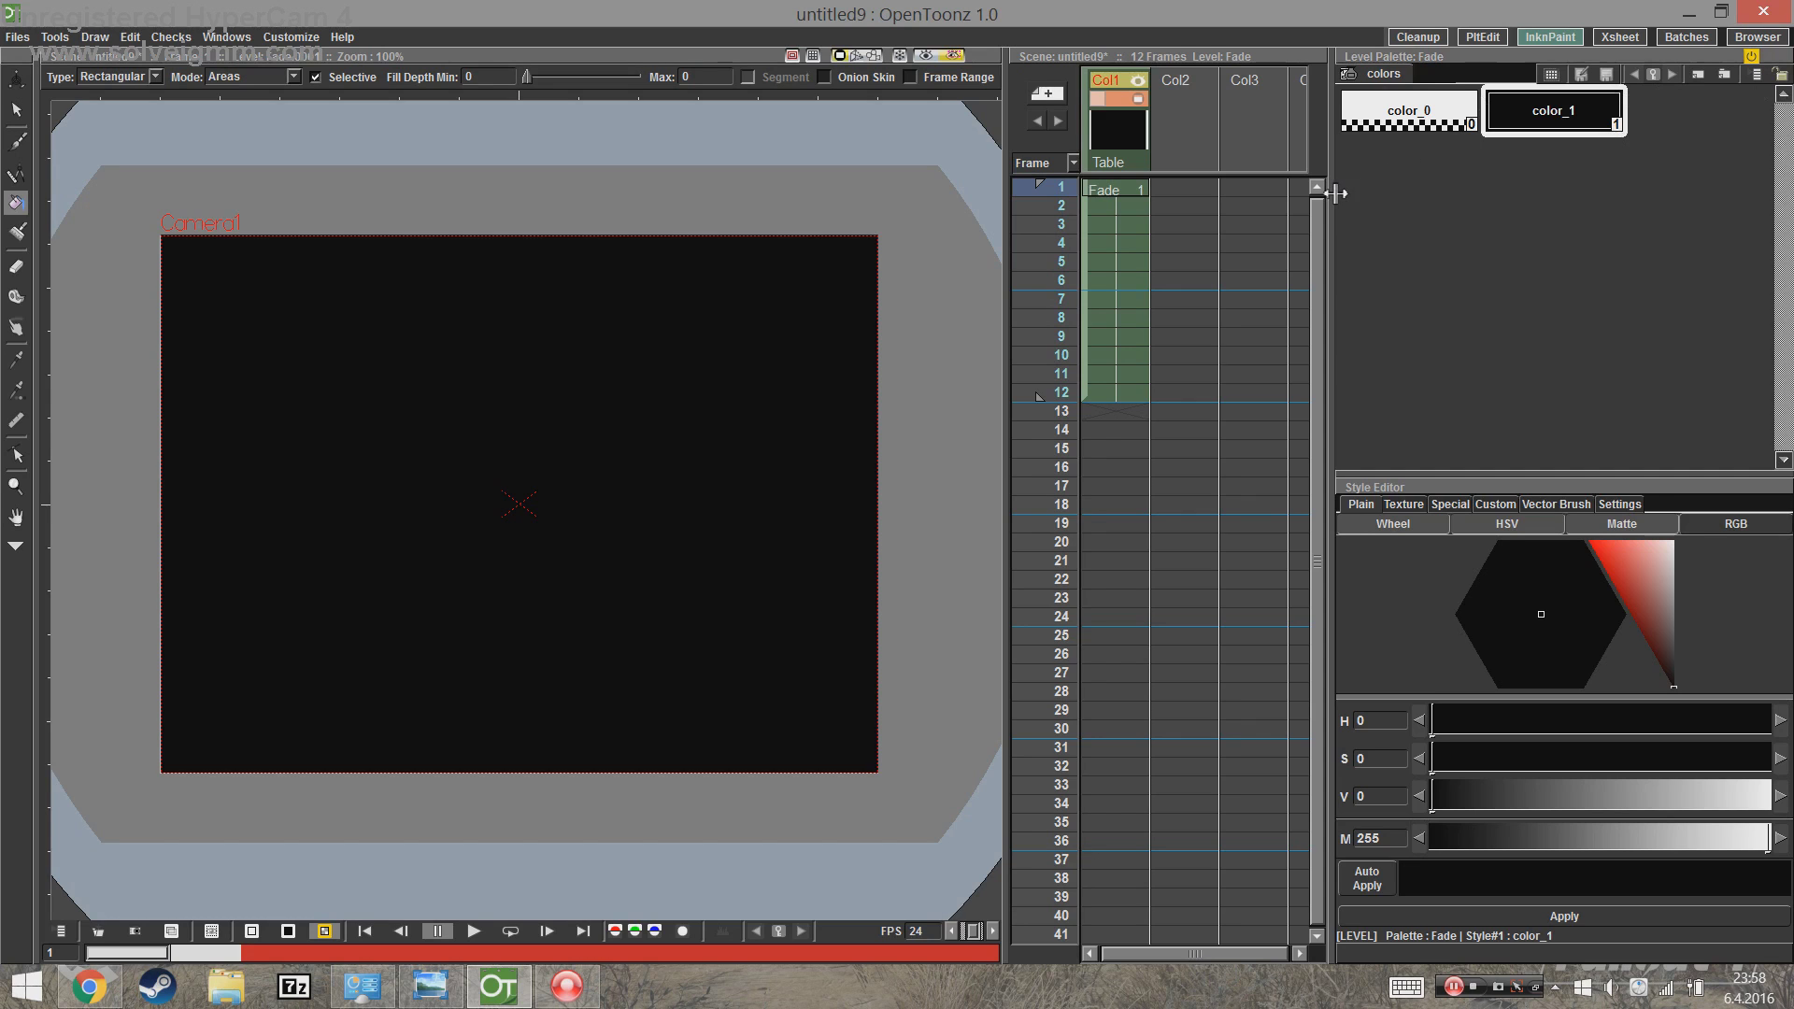
mouse_move(1332, 185)
left_mouse_down()
mouse_move(1166, 177)
mouse_move(1313, 182)
left_mouse_up()
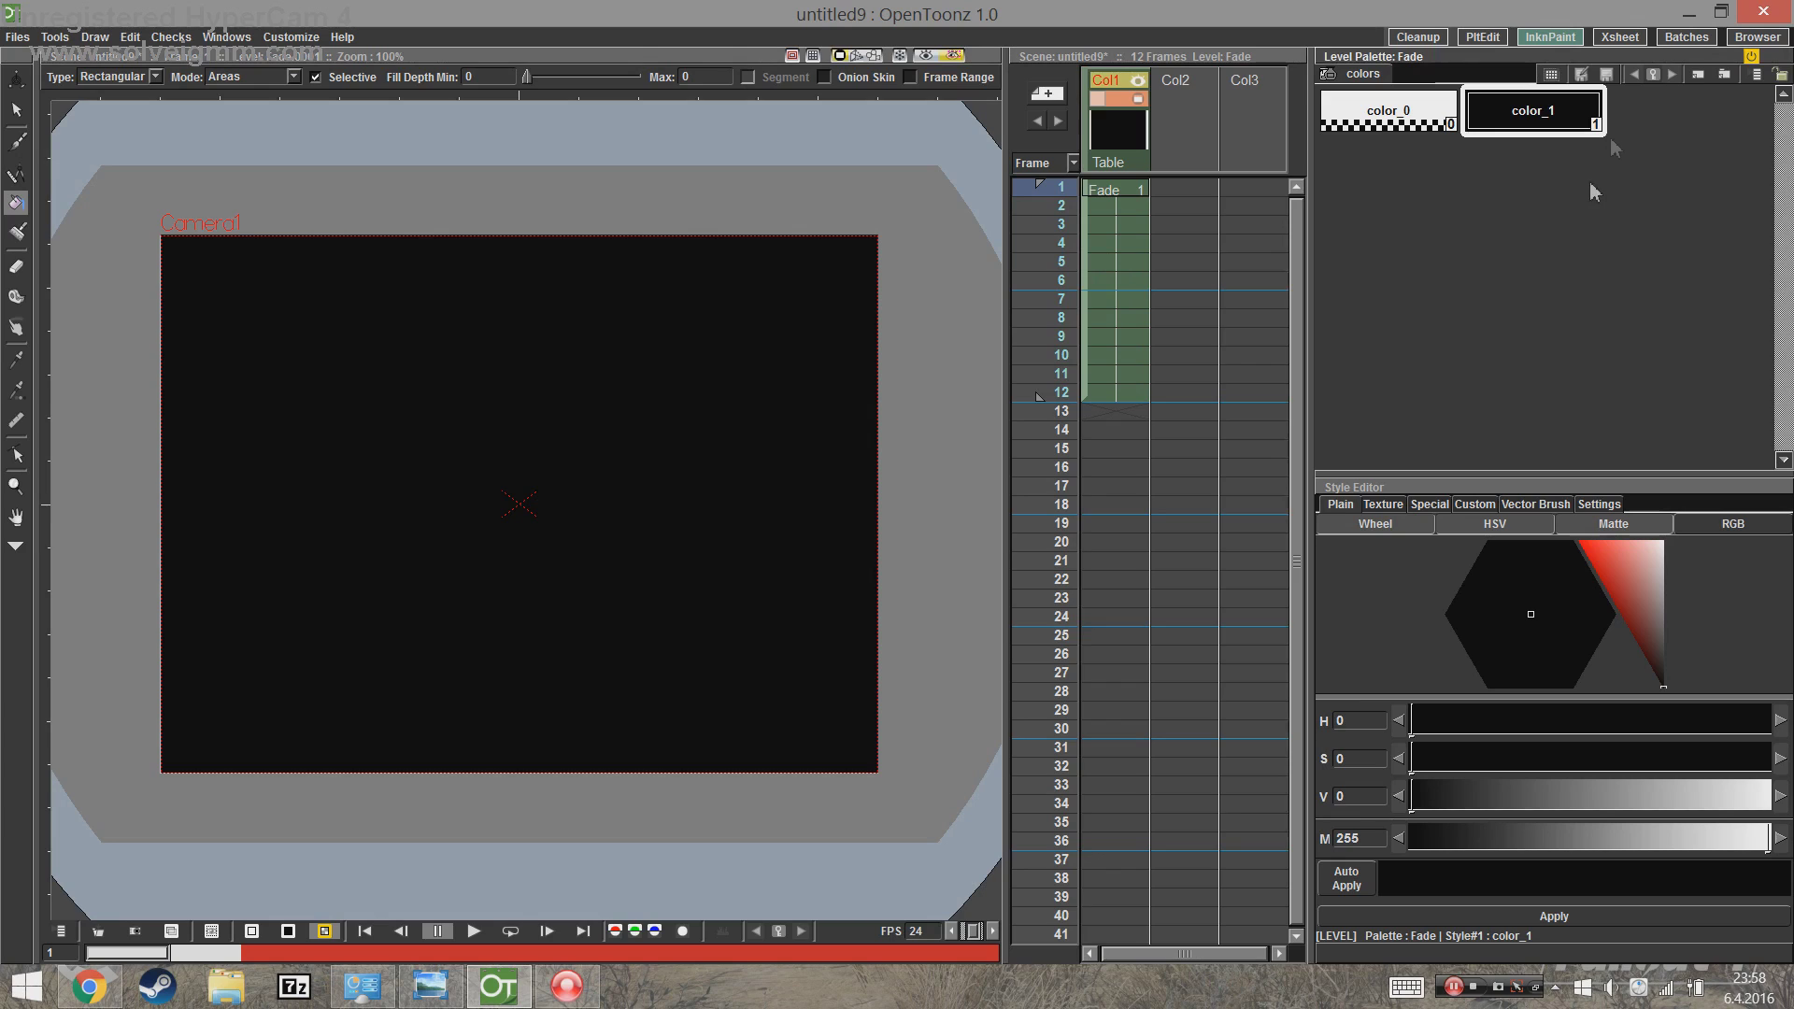
Step: Keyframe the color_1 style at frame 12 of the Fade level and begin adjusting its brightness
left_click(1656, 75)
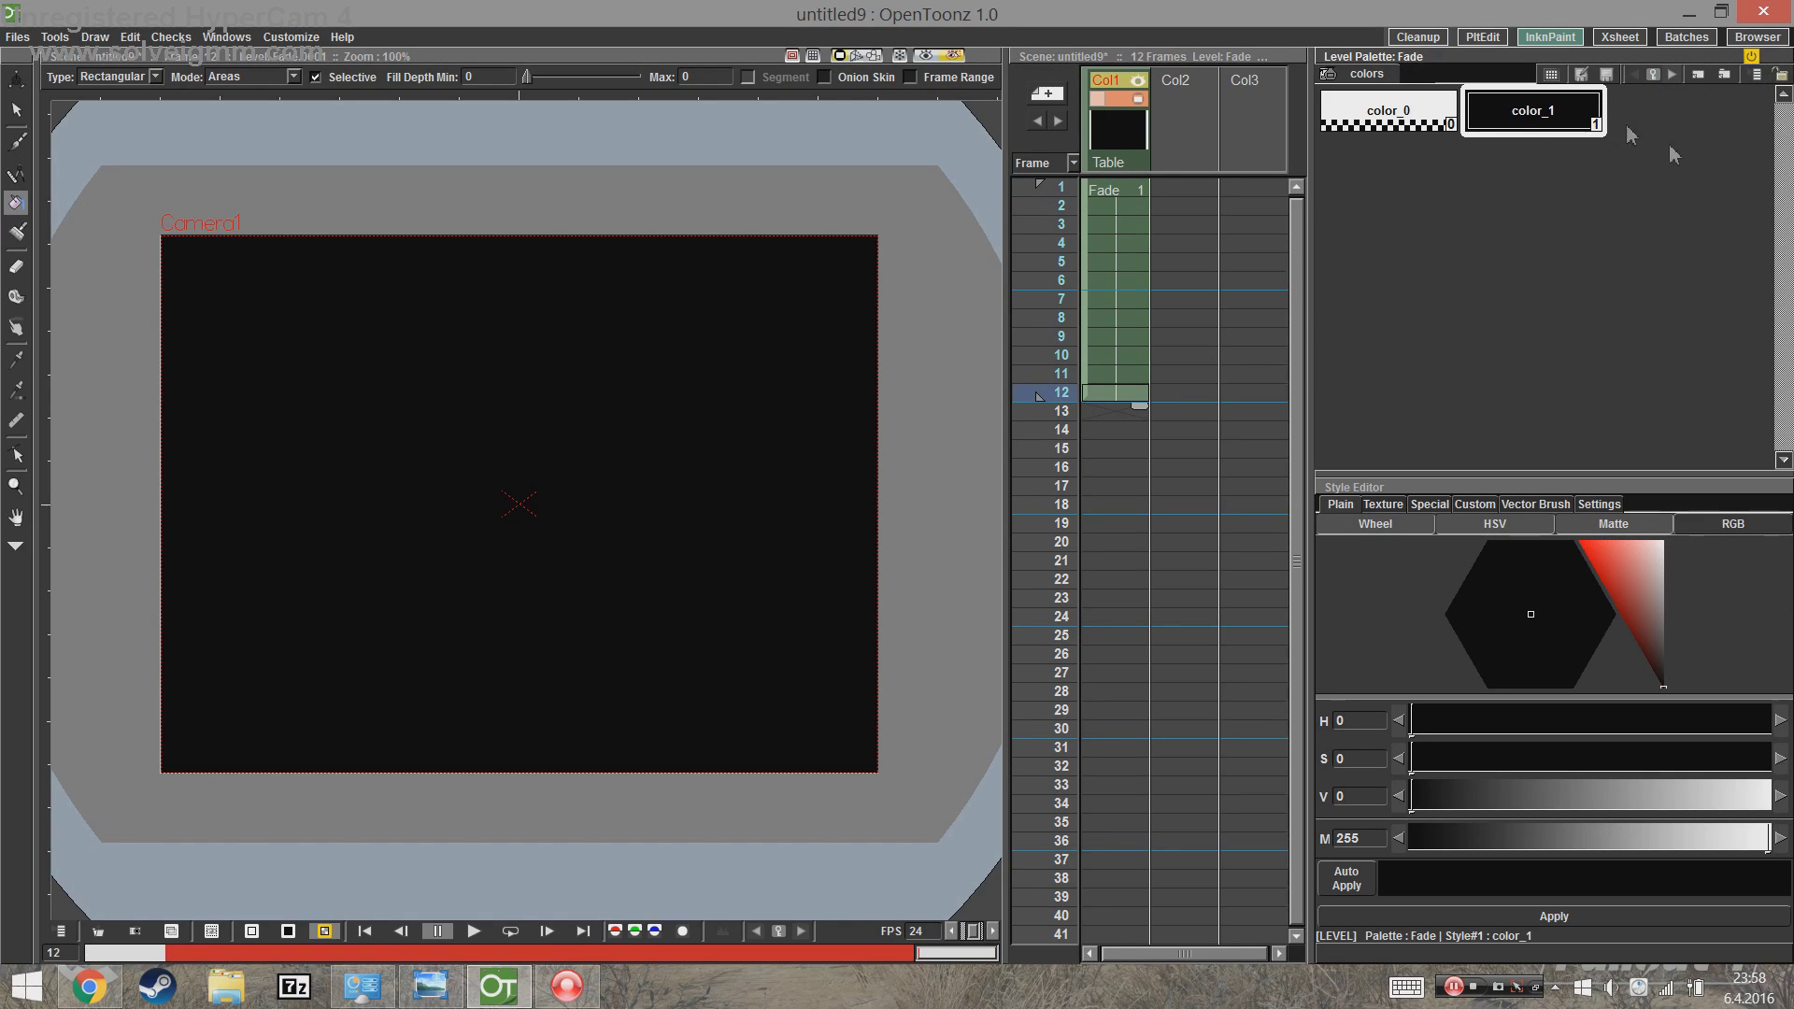
left_click(1563, 116)
left_click(1135, 392)
left_click(1654, 76)
left_click(1133, 393)
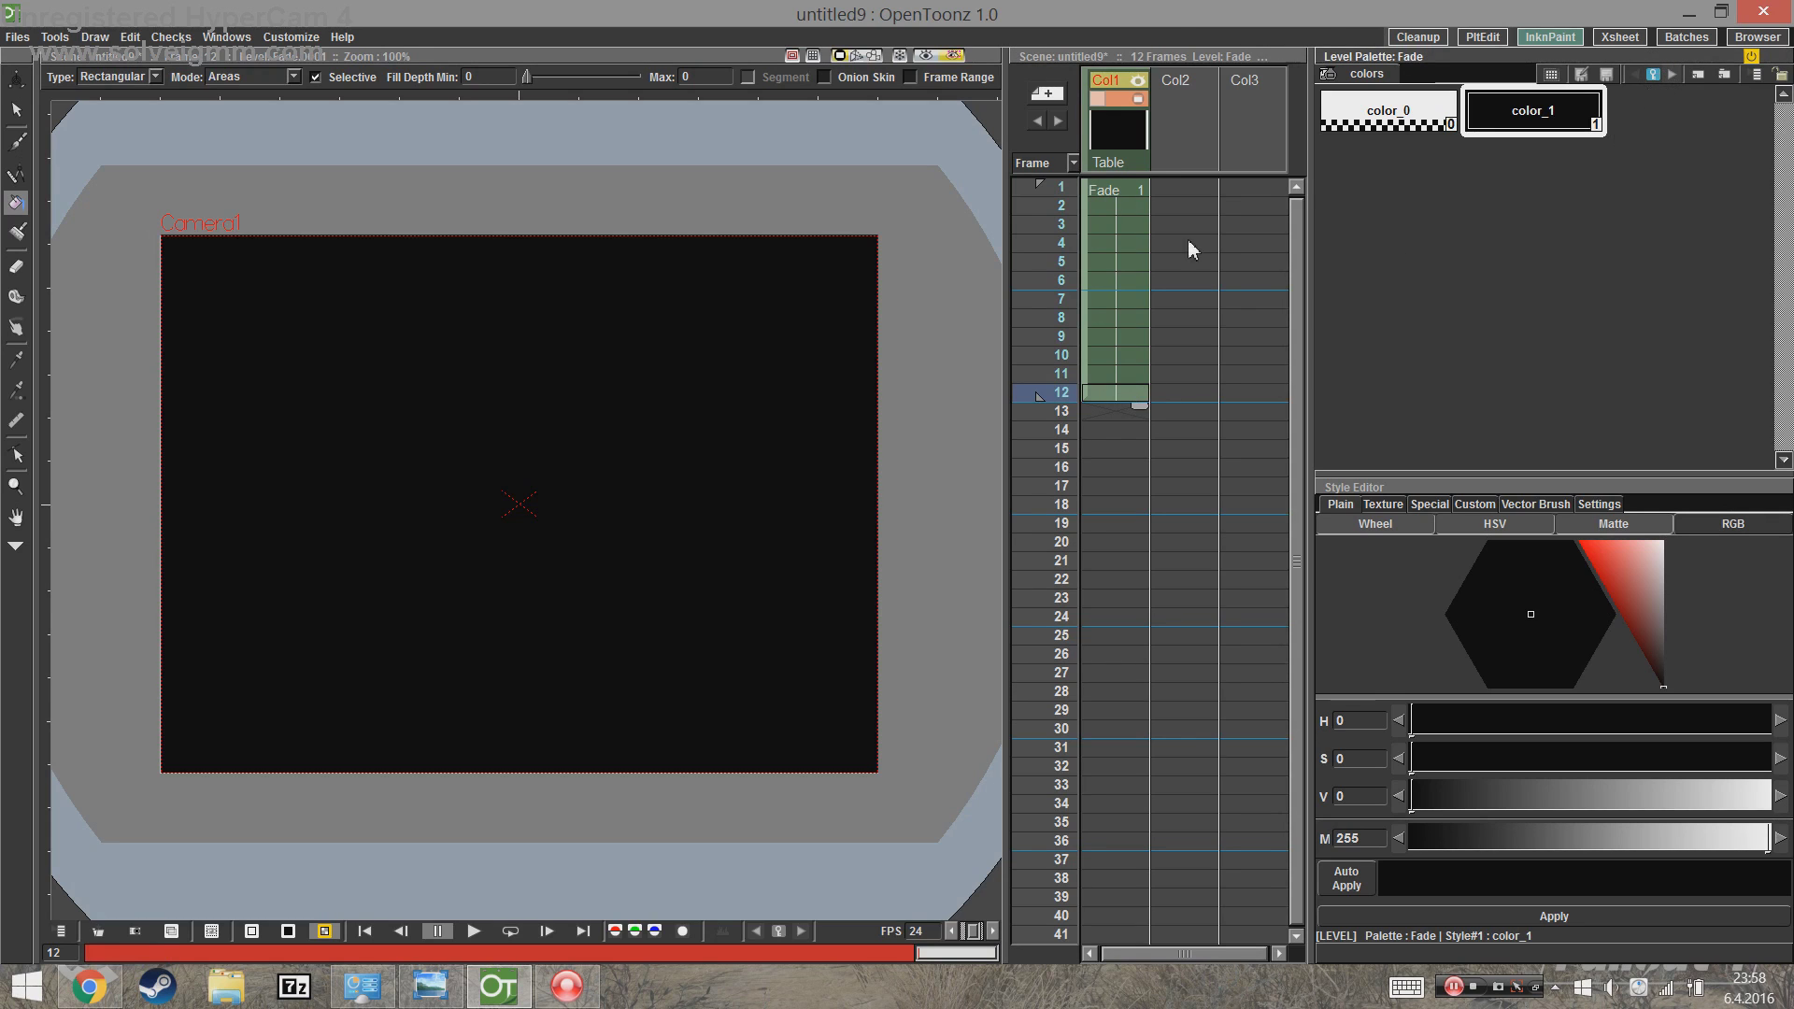
left_click(1133, 189)
left_click(1124, 400)
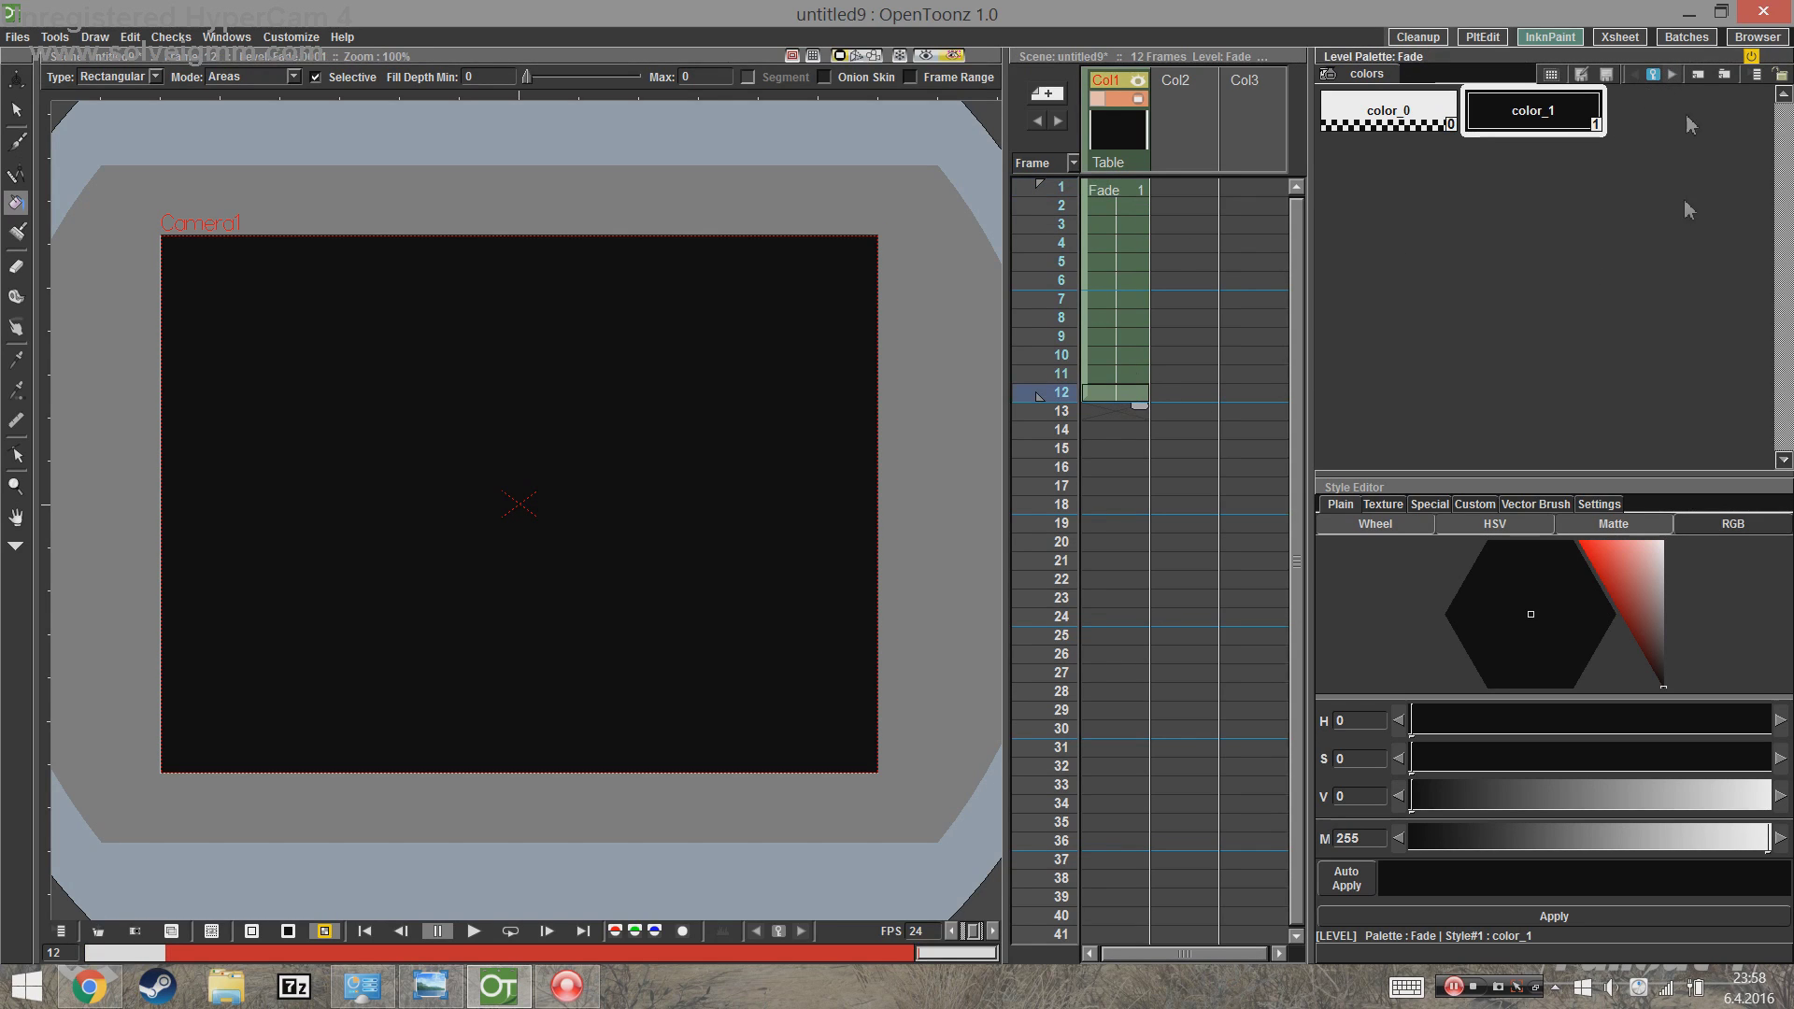
left_click(1560, 122)
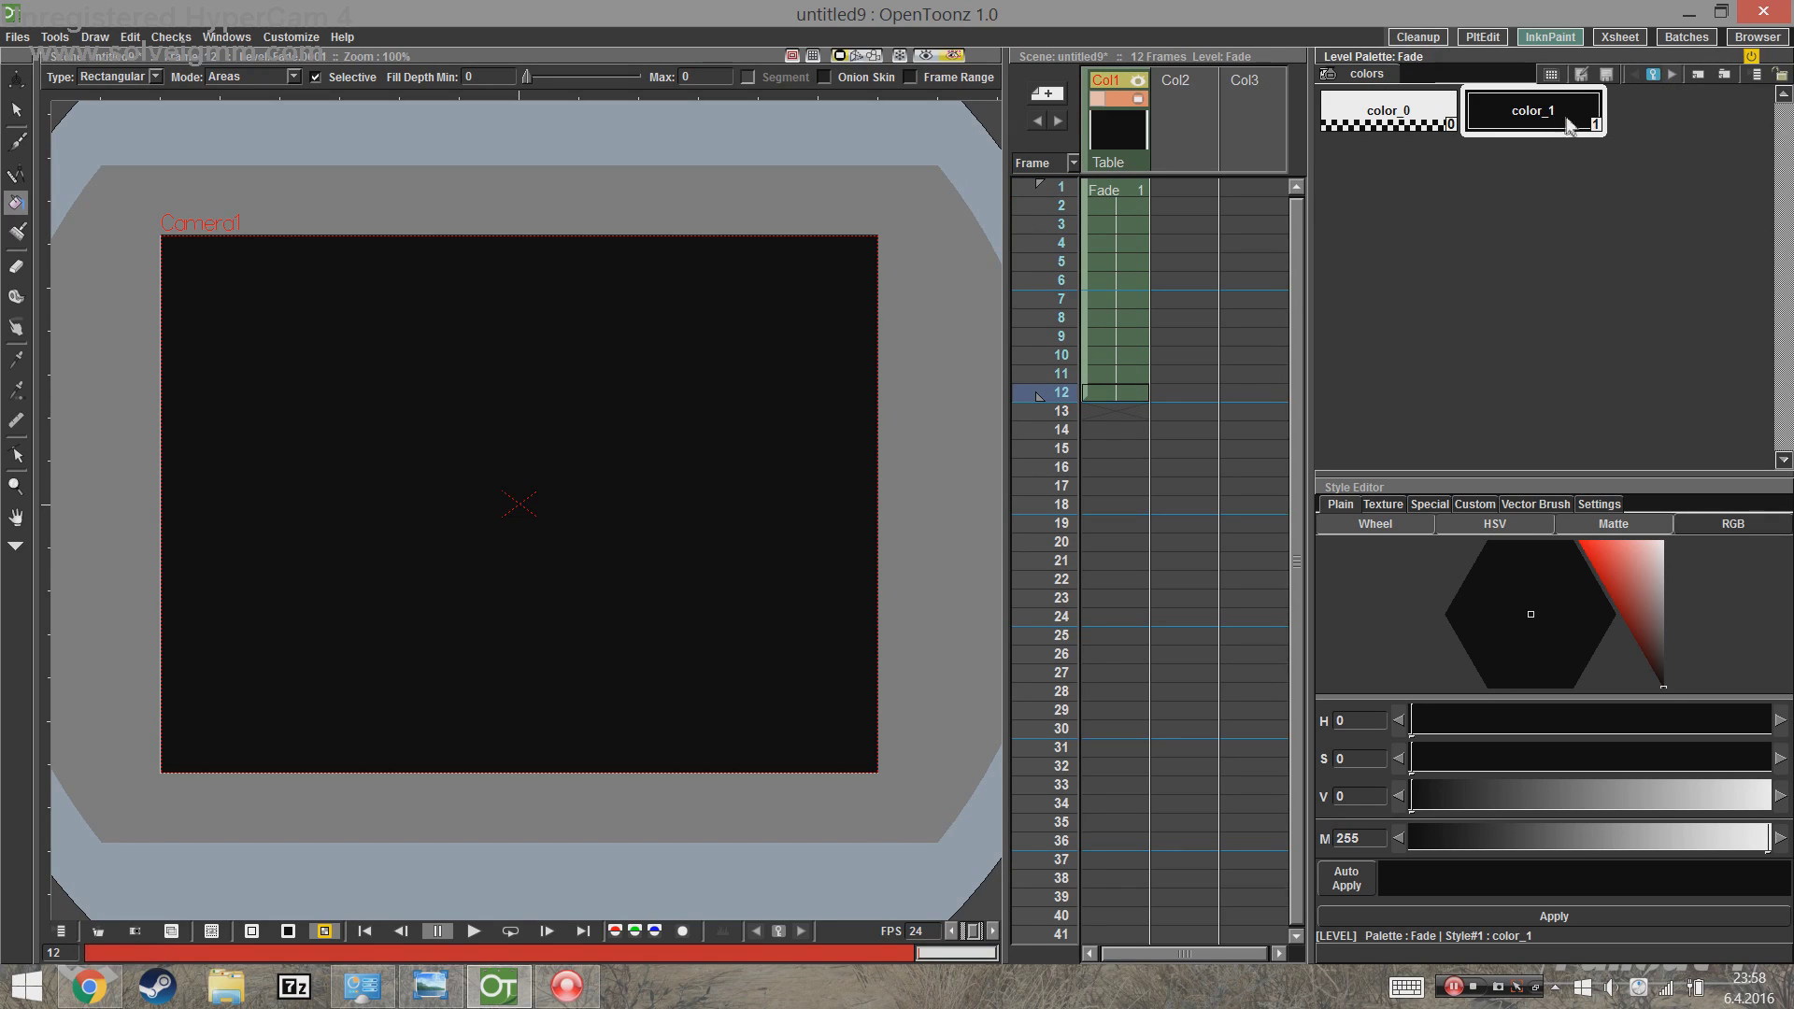
left_click(1135, 393)
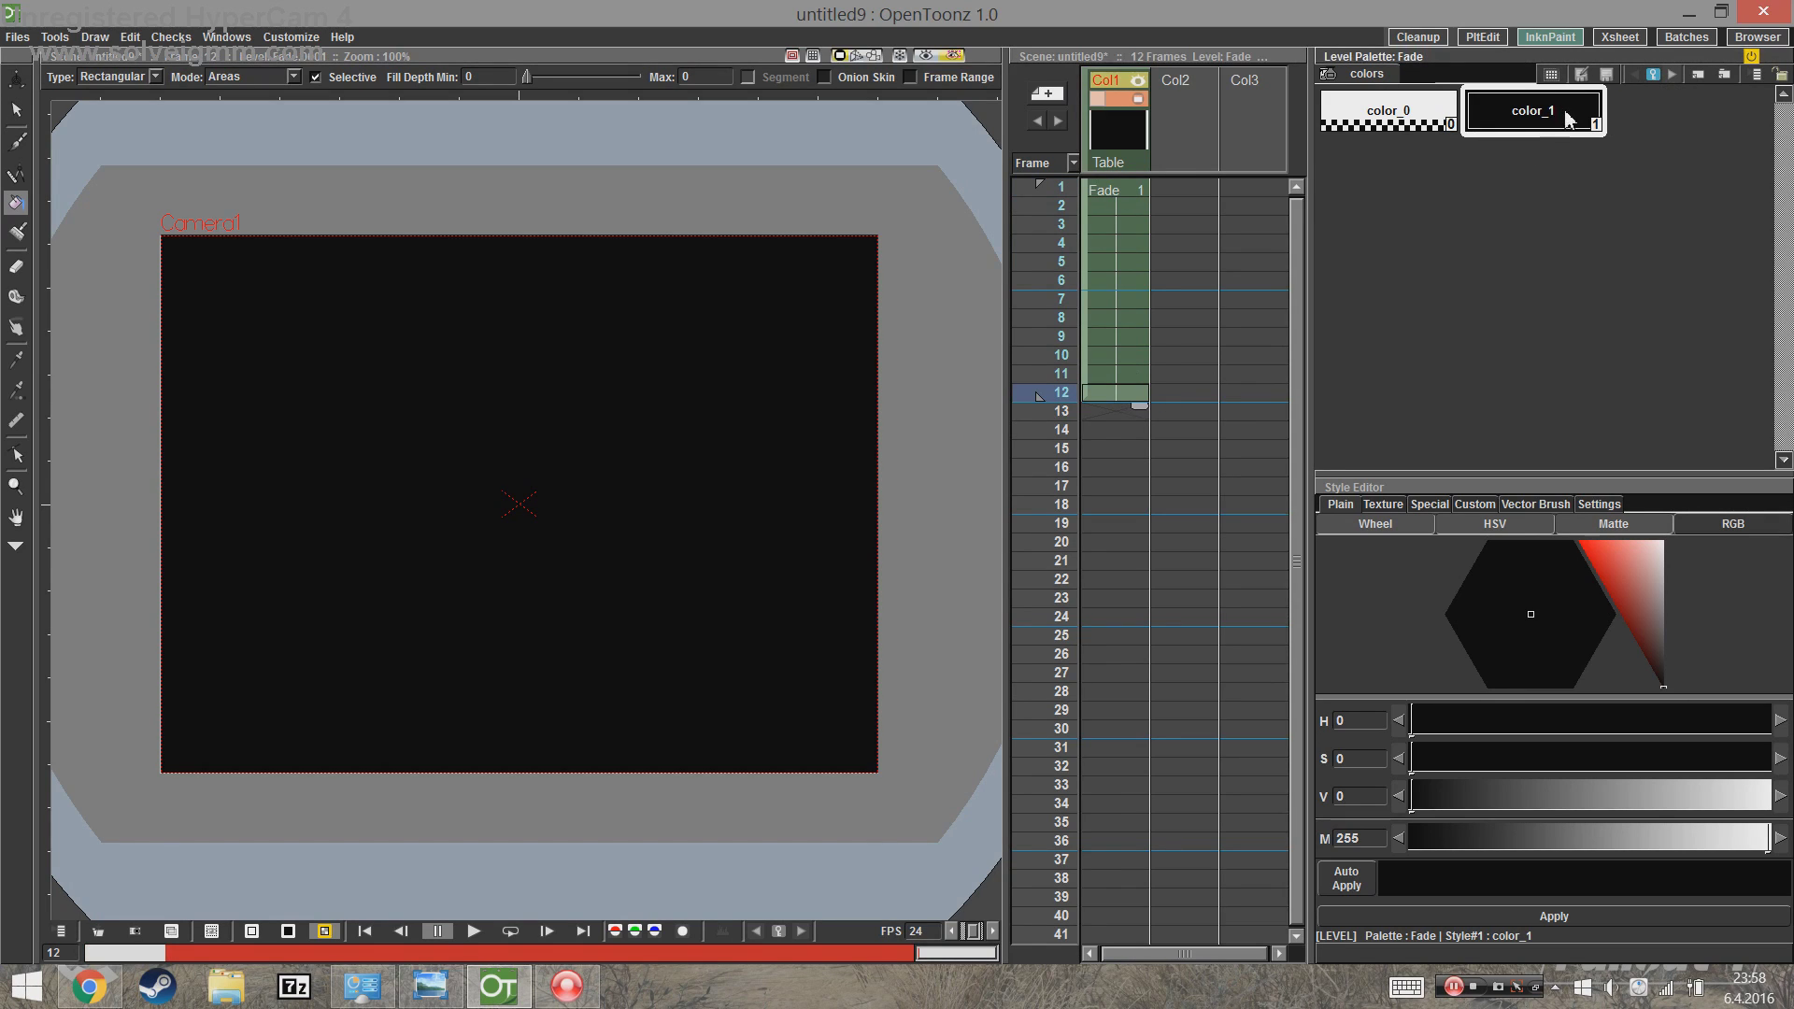
left_click(1572, 119)
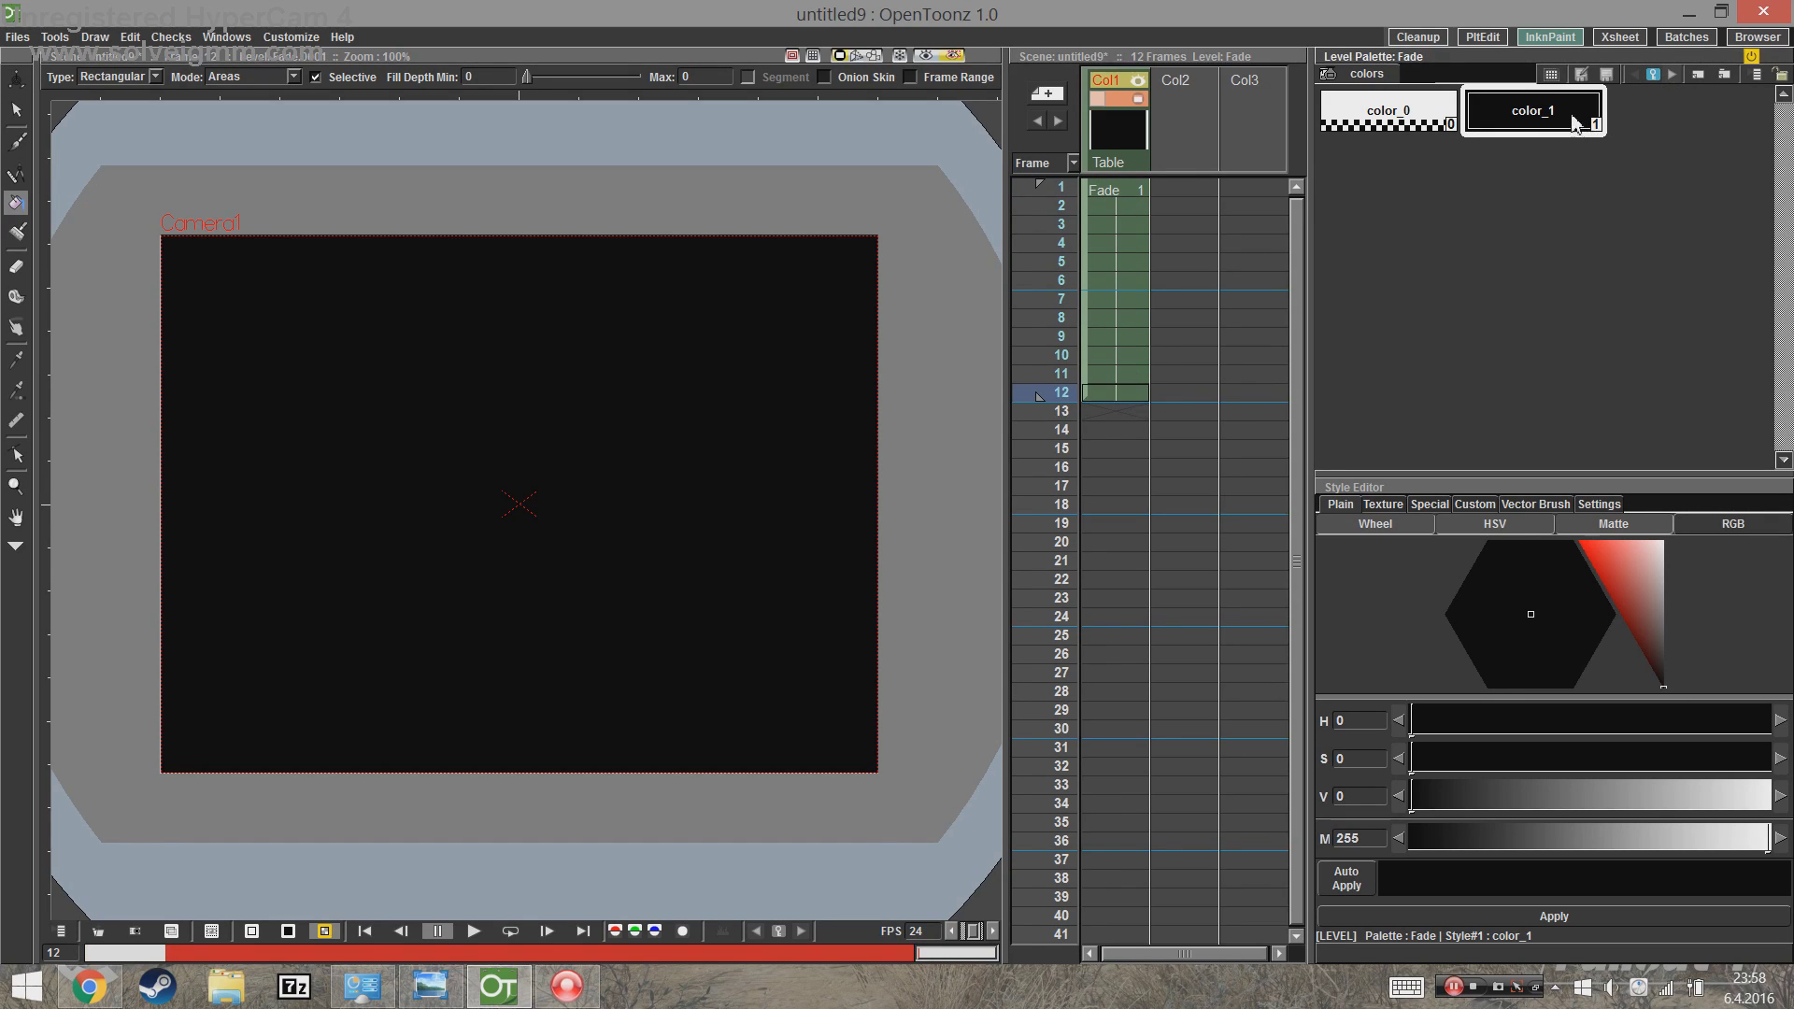
left_click_drag(1462, 806, 1424, 817)
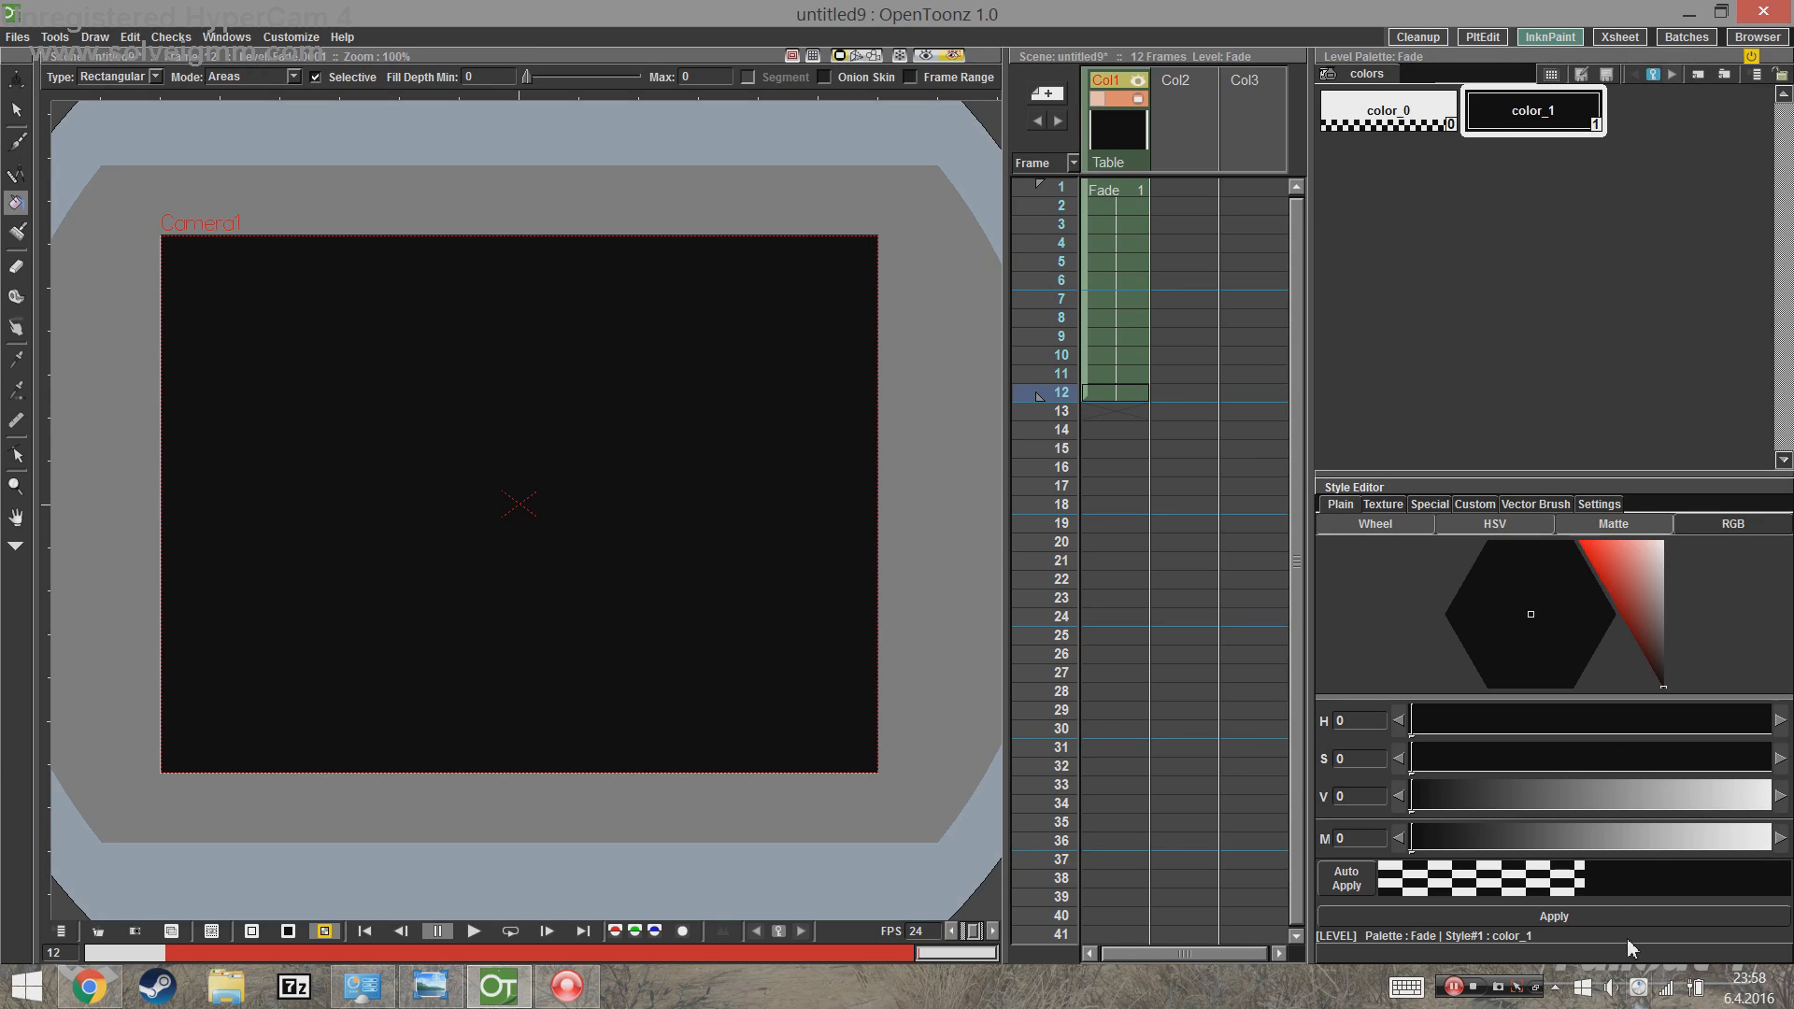
Step: Apply color_1 fully transparent at frame 12 and light grey (V 74) at frame 1, then play the fade
left_click(1612, 917)
left_click(1131, 192)
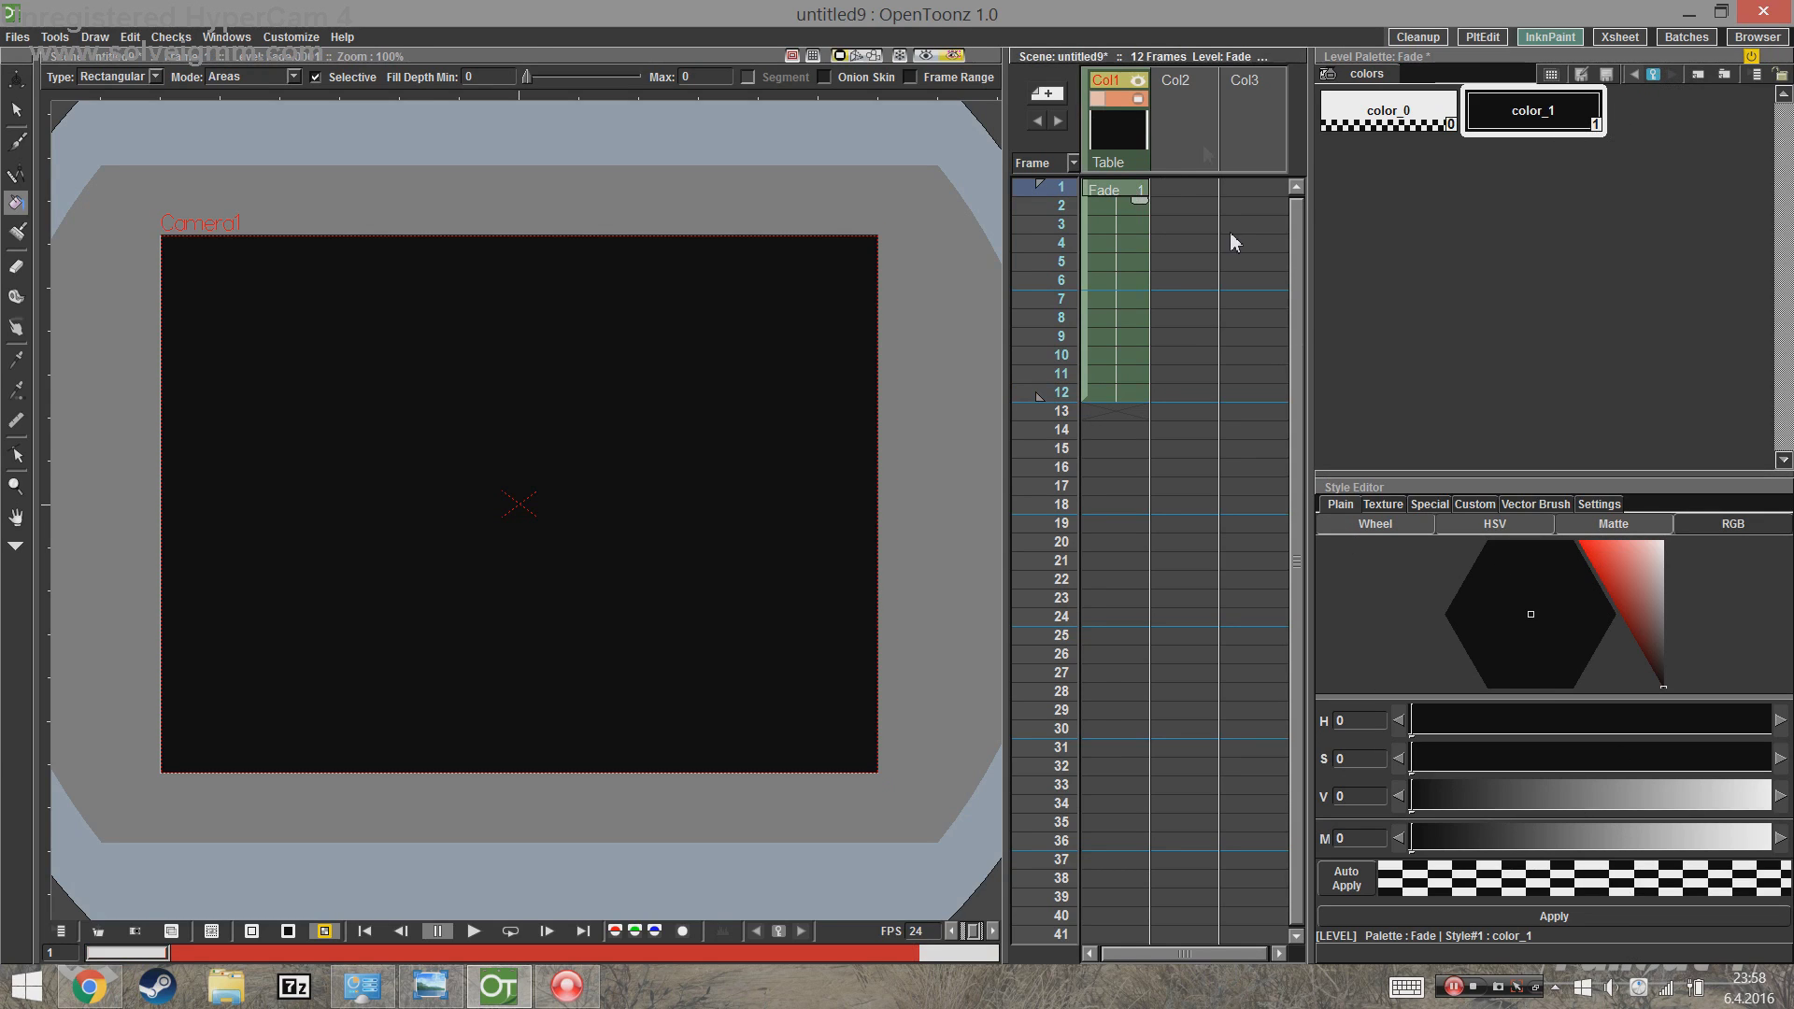
left_click(1588, 917)
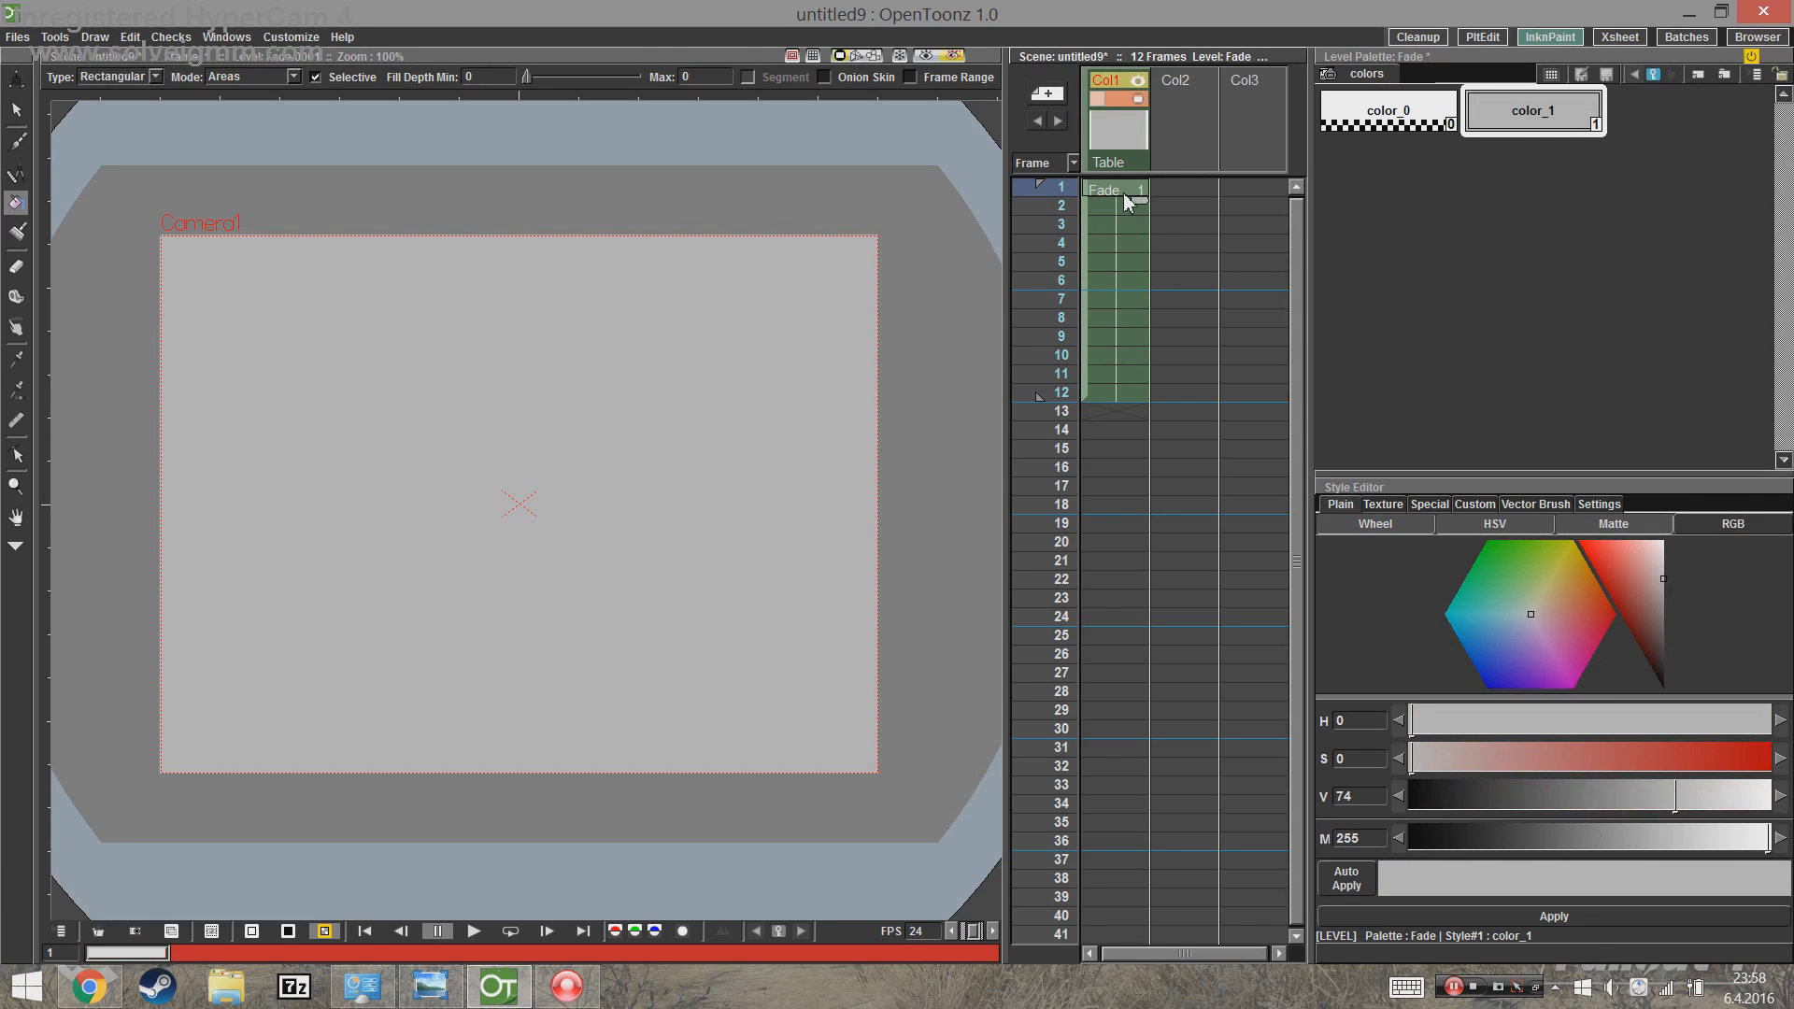
key("p")
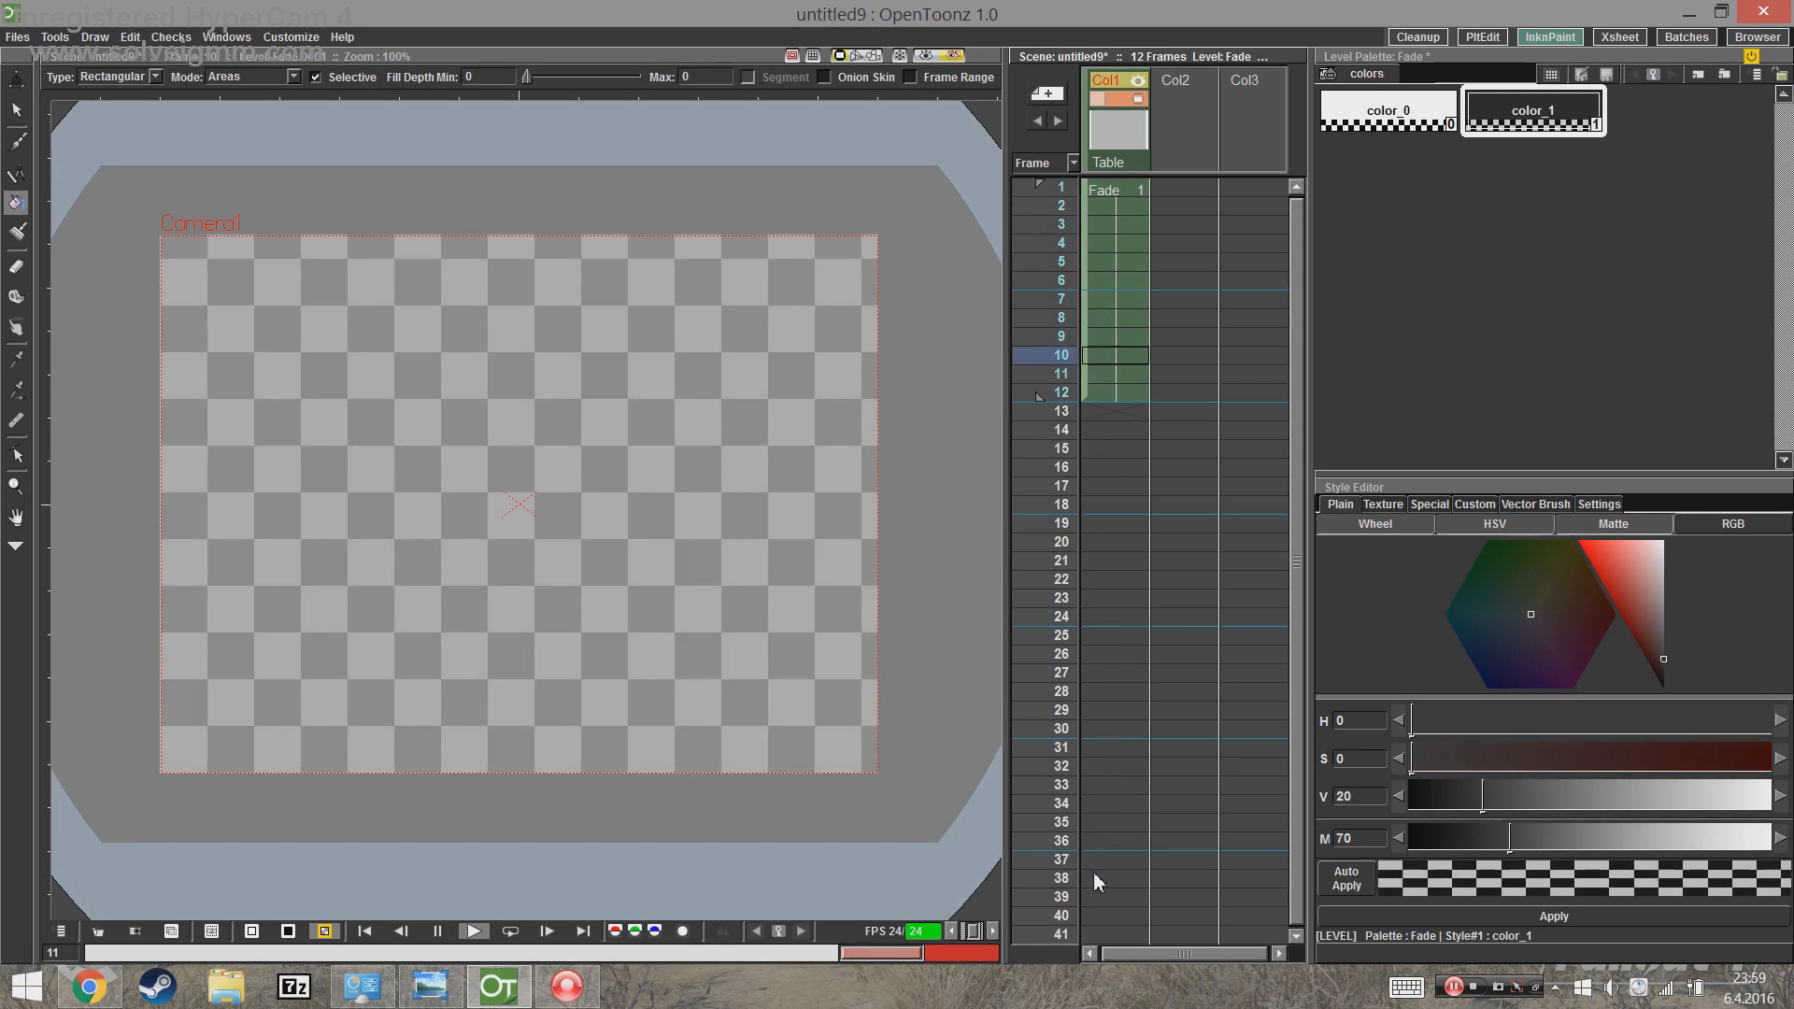
key("p")
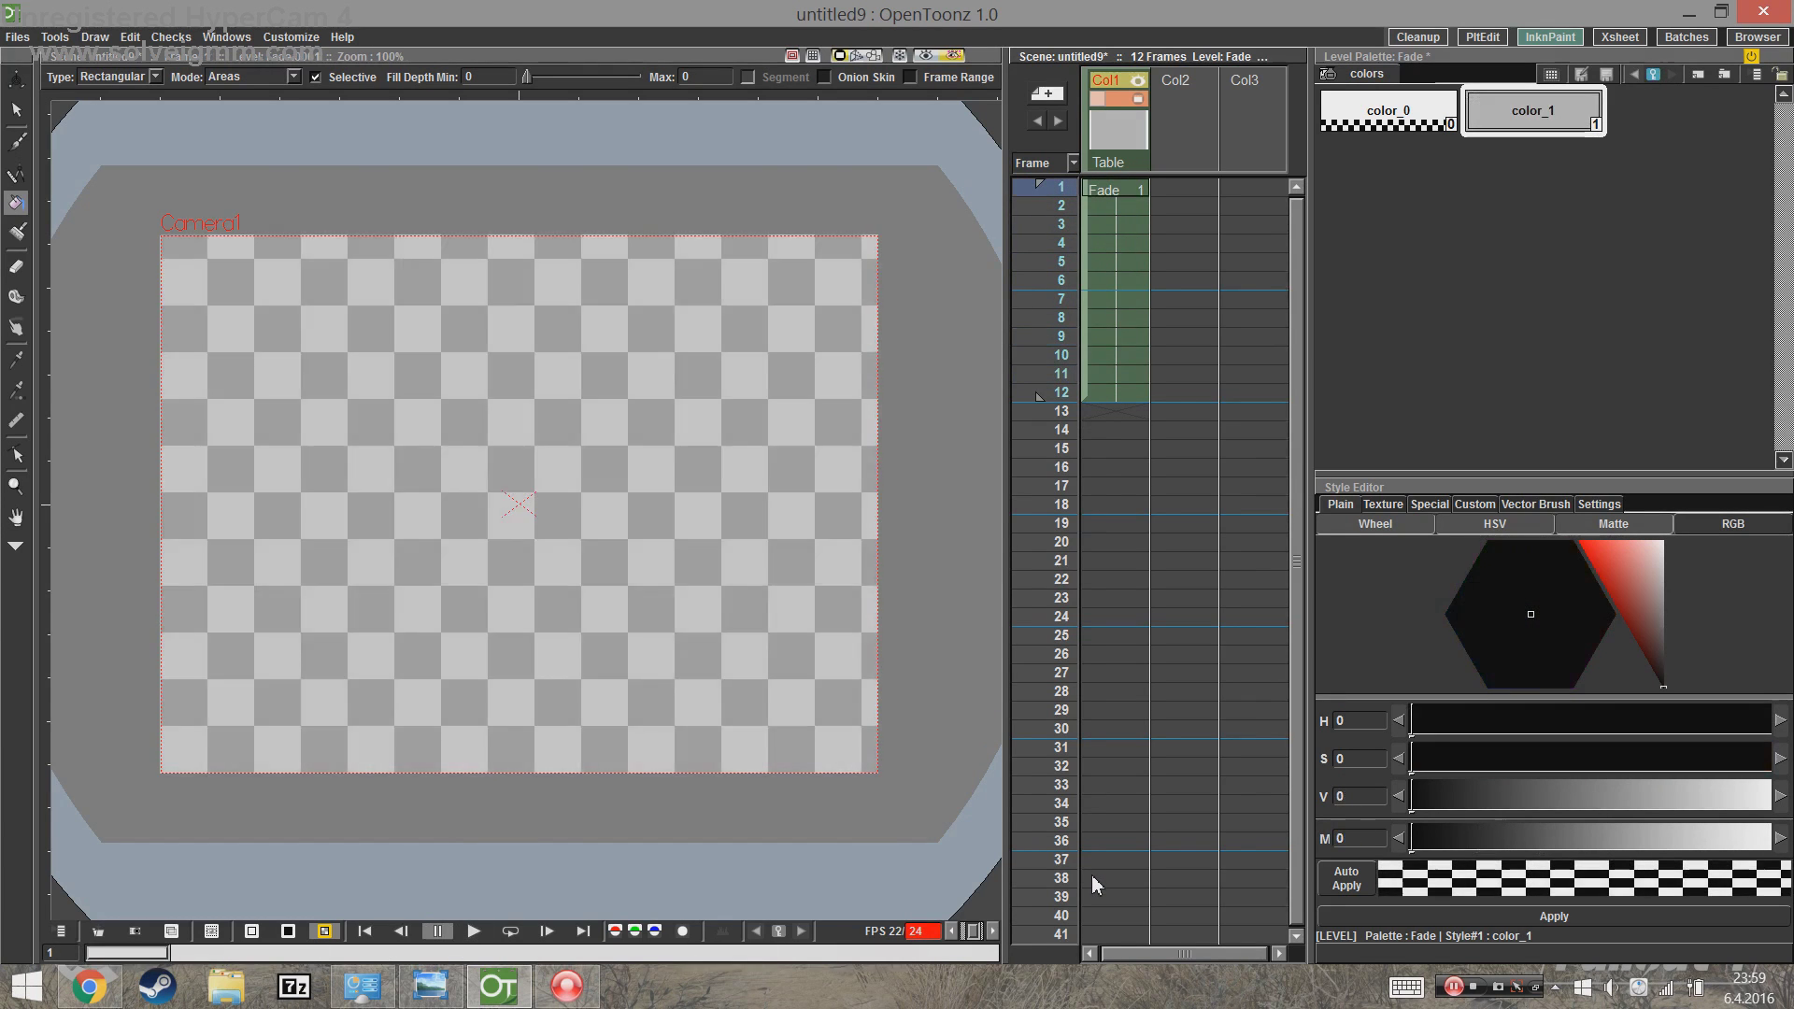
Step: Add a palette keyframe at frame 6 and set color_1 to a vivid, fully opaque orange
left_click(1112, 283)
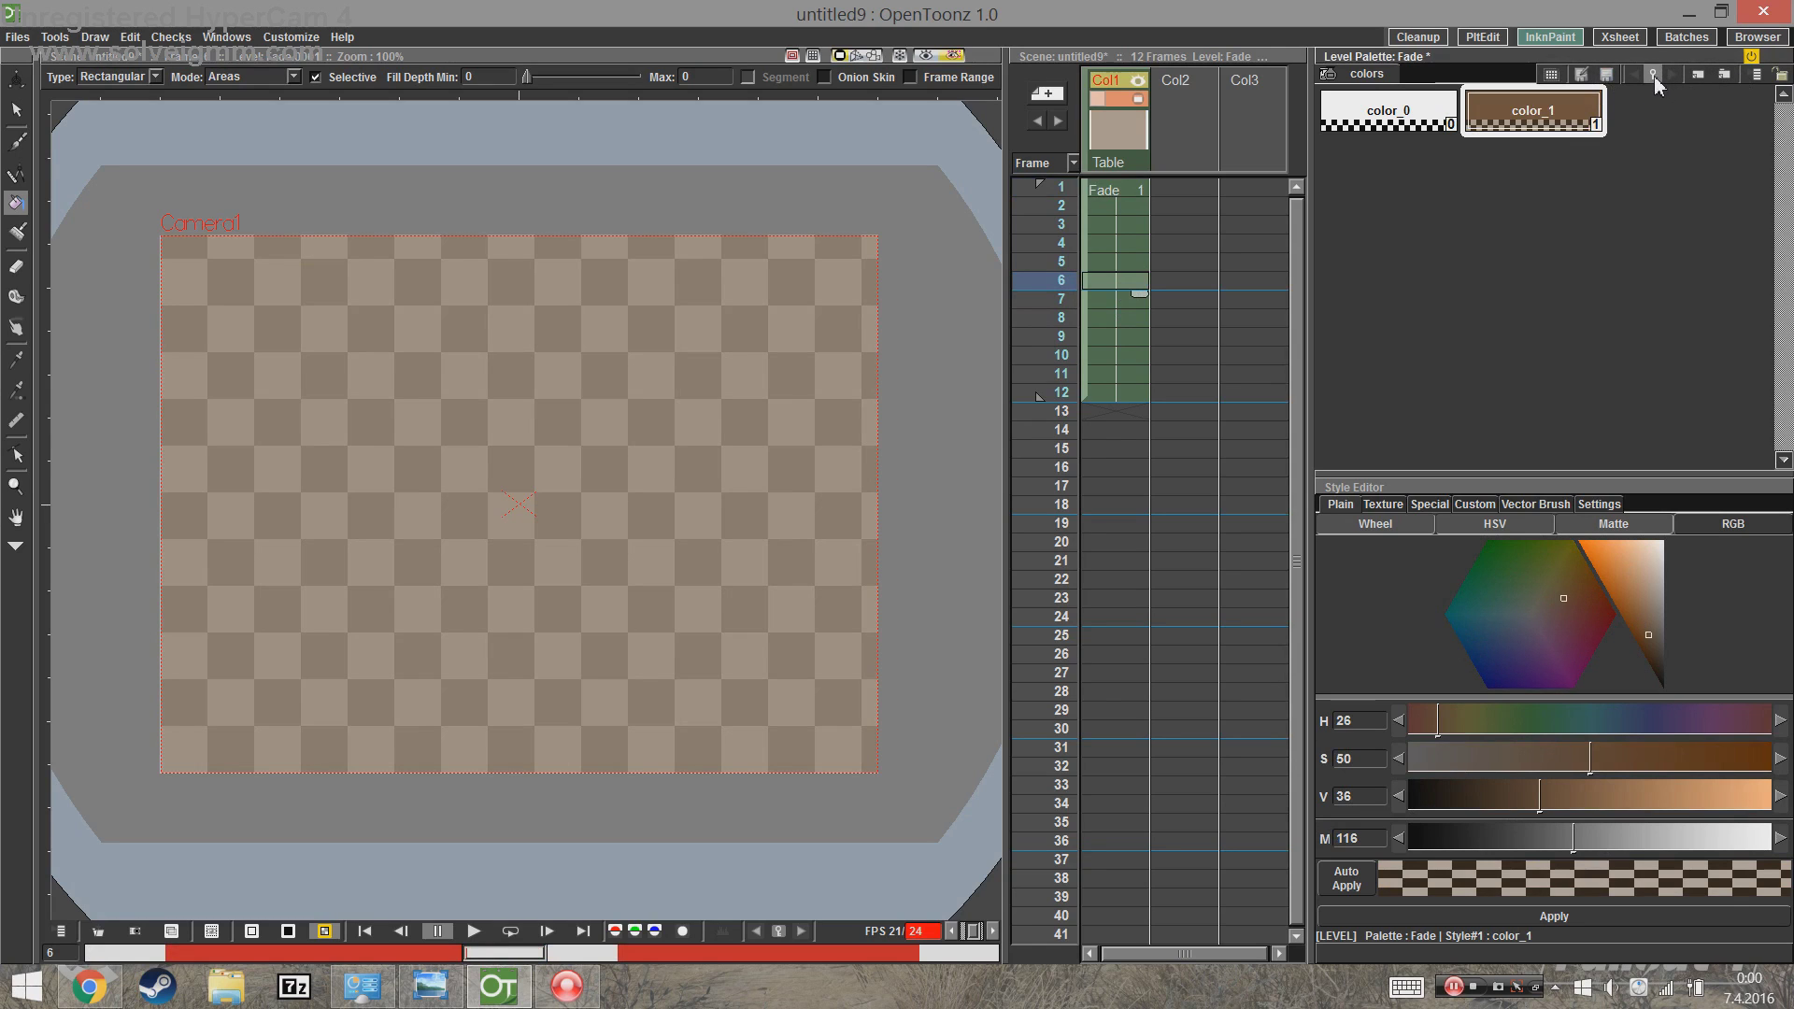
left_click(1652, 75)
left_click_drag(1652, 641, 1612, 546)
left_click(1727, 844)
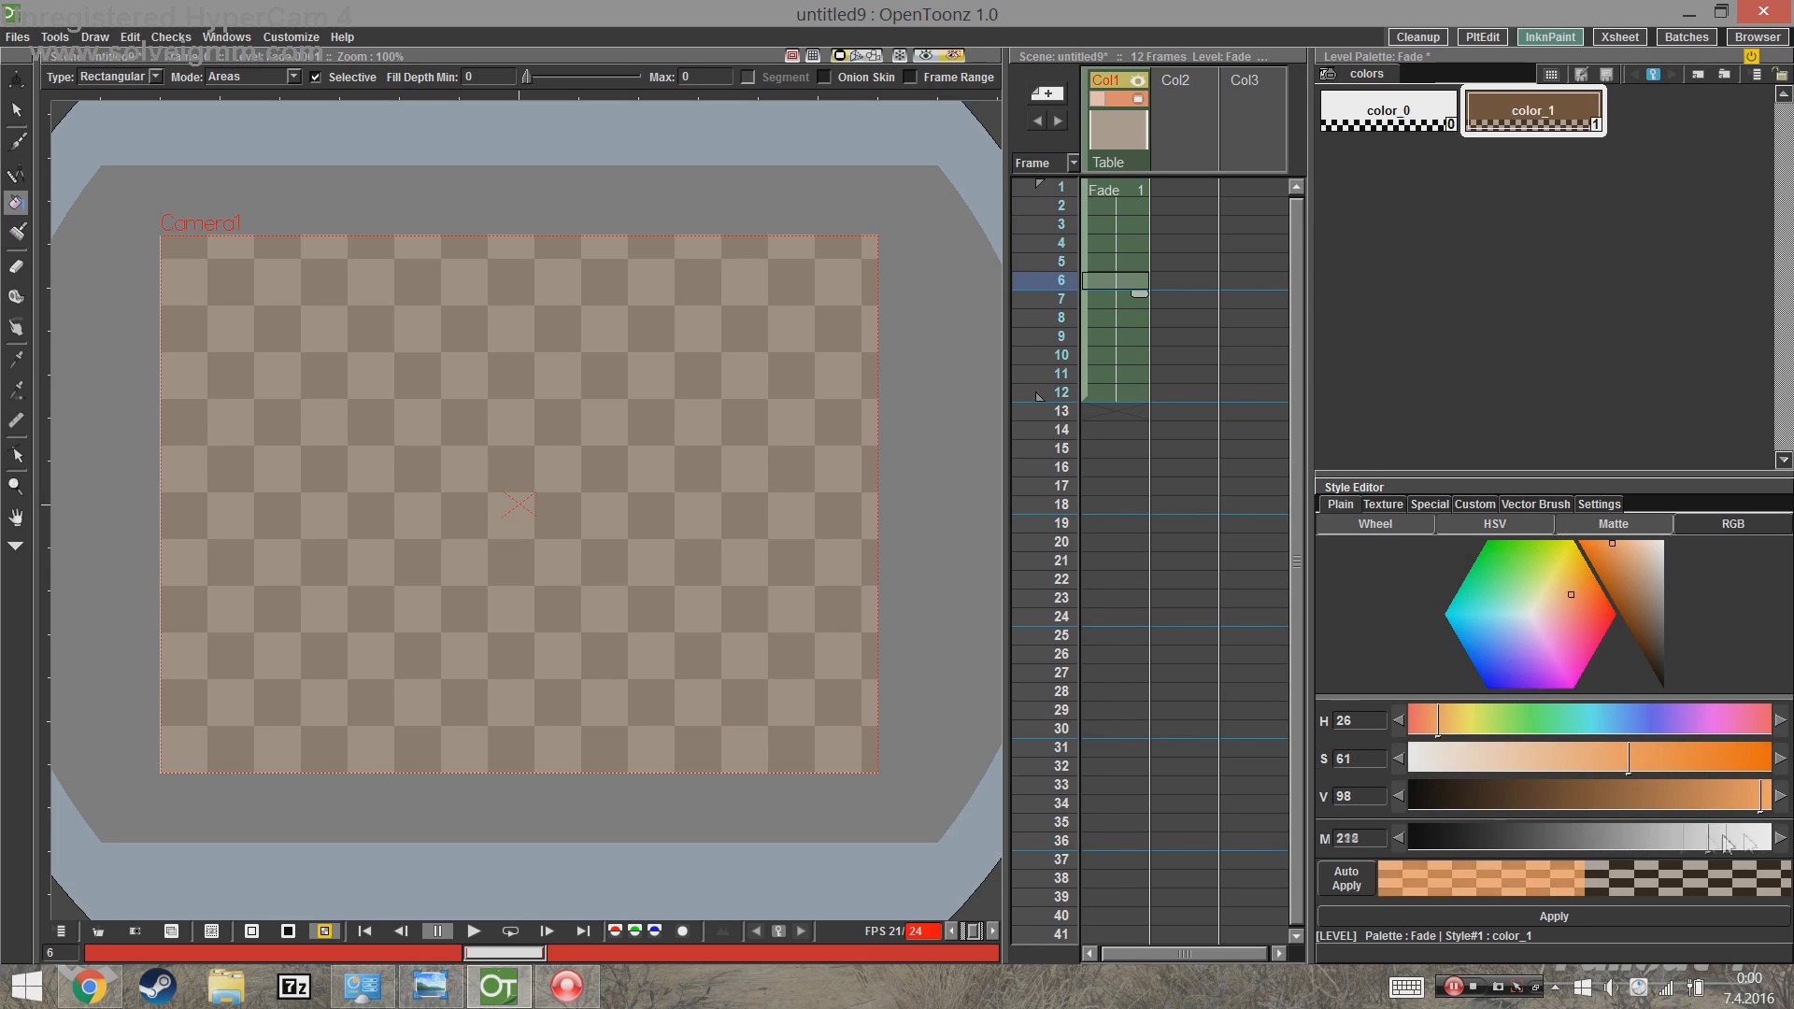
left_click_drag(1727, 843, 1770, 841)
left_click(1652, 759)
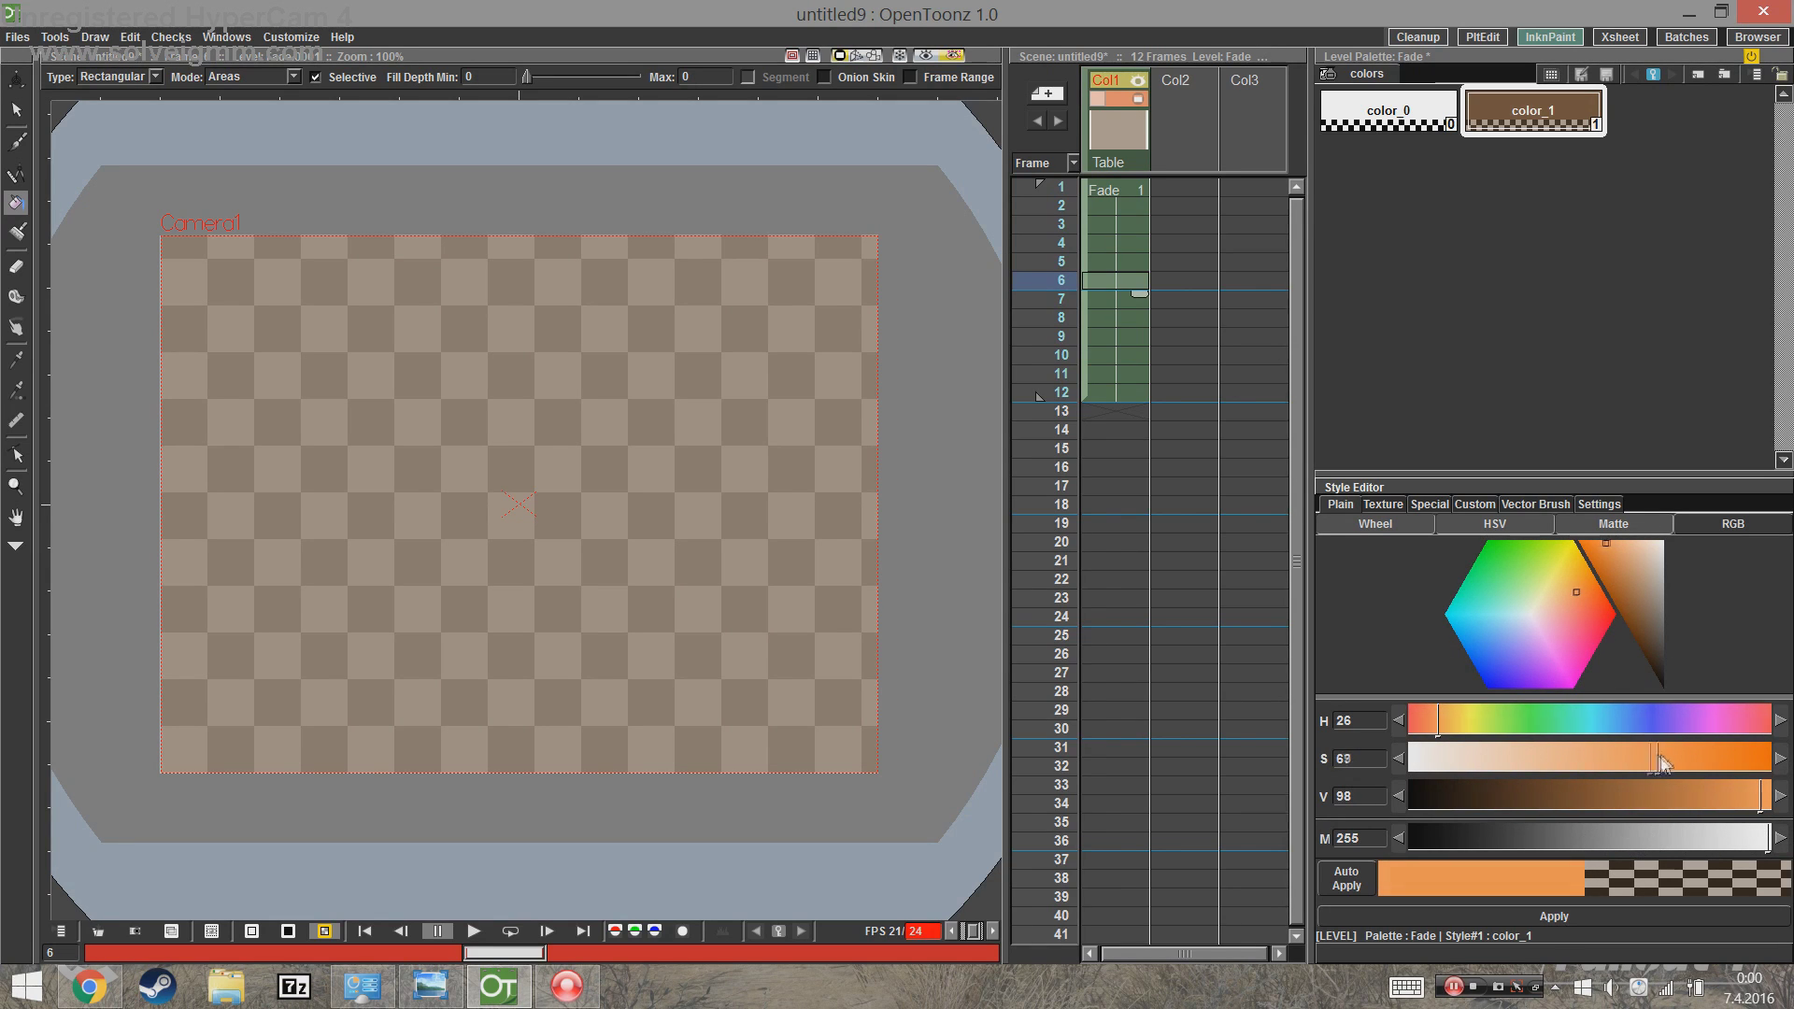
left_click(1605, 912)
Step: At frame 1, shift color_1 to a muted cyan (hue 176) and apply it
left_click(1122, 191)
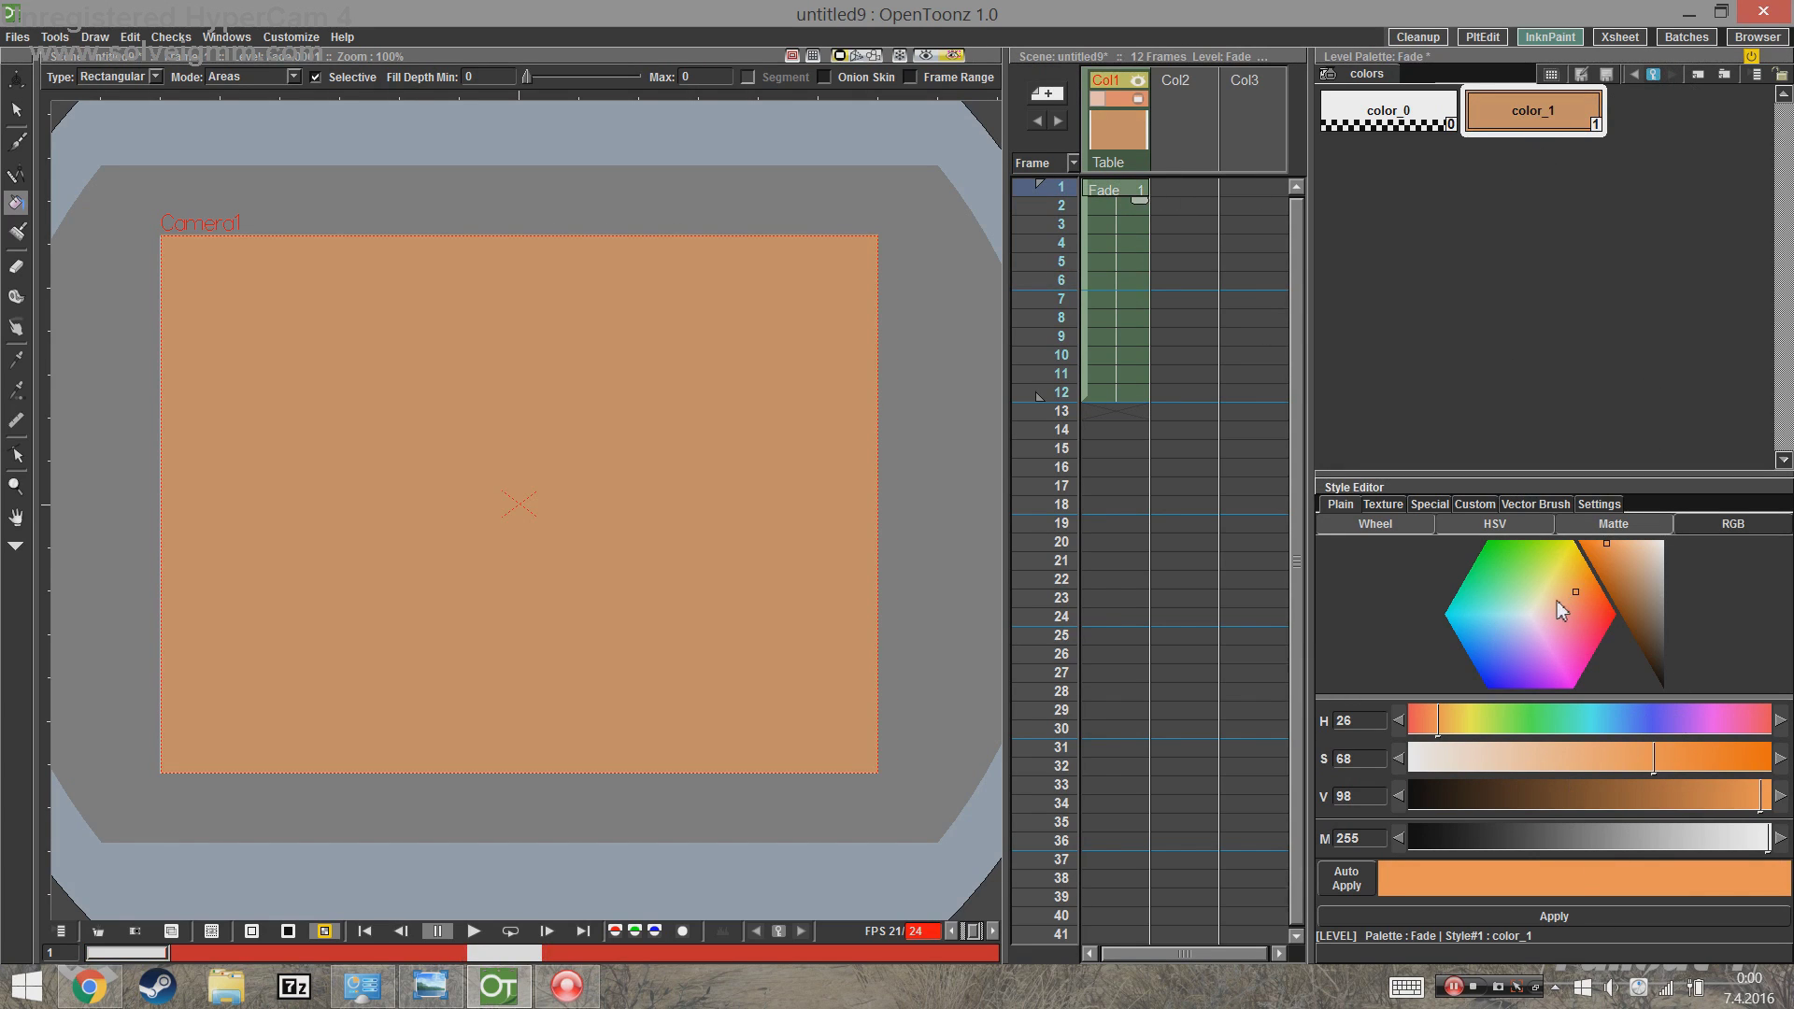
left_click_drag(1439, 722, 1585, 722)
left_click(1672, 758)
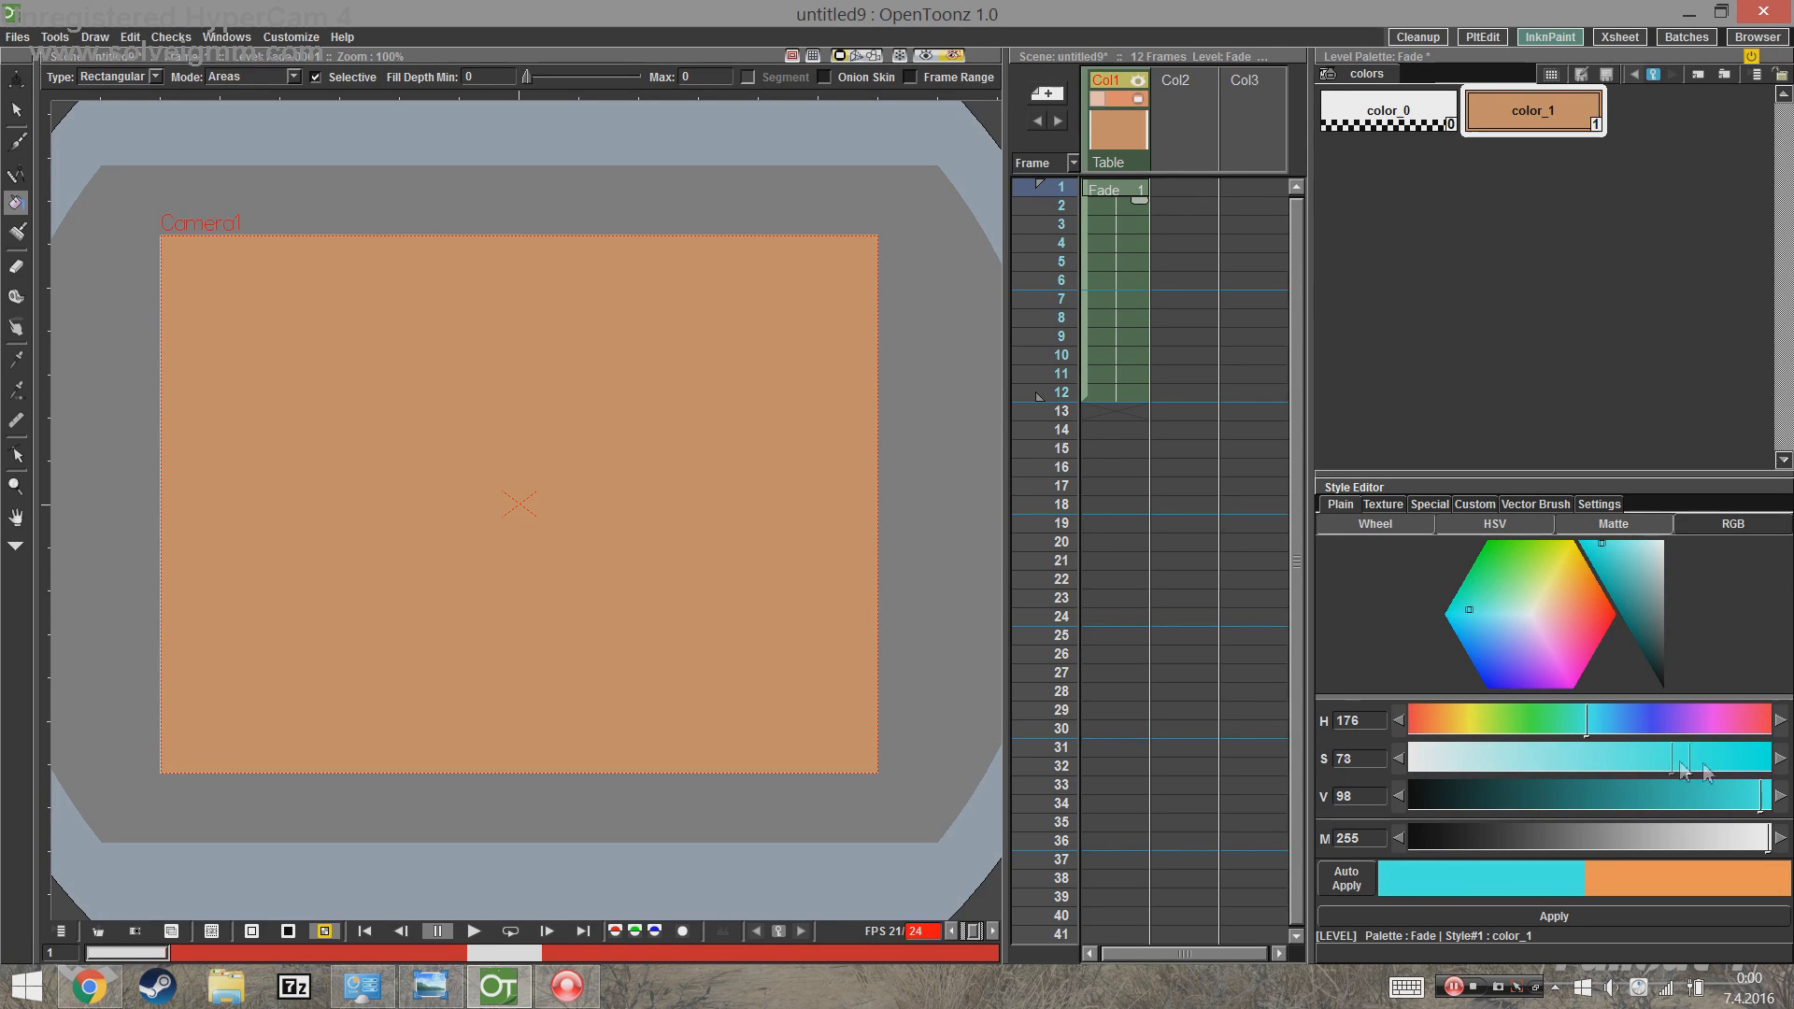
left_click_drag(1706, 772, 1717, 776)
left_click_drag(1633, 553, 1642, 572)
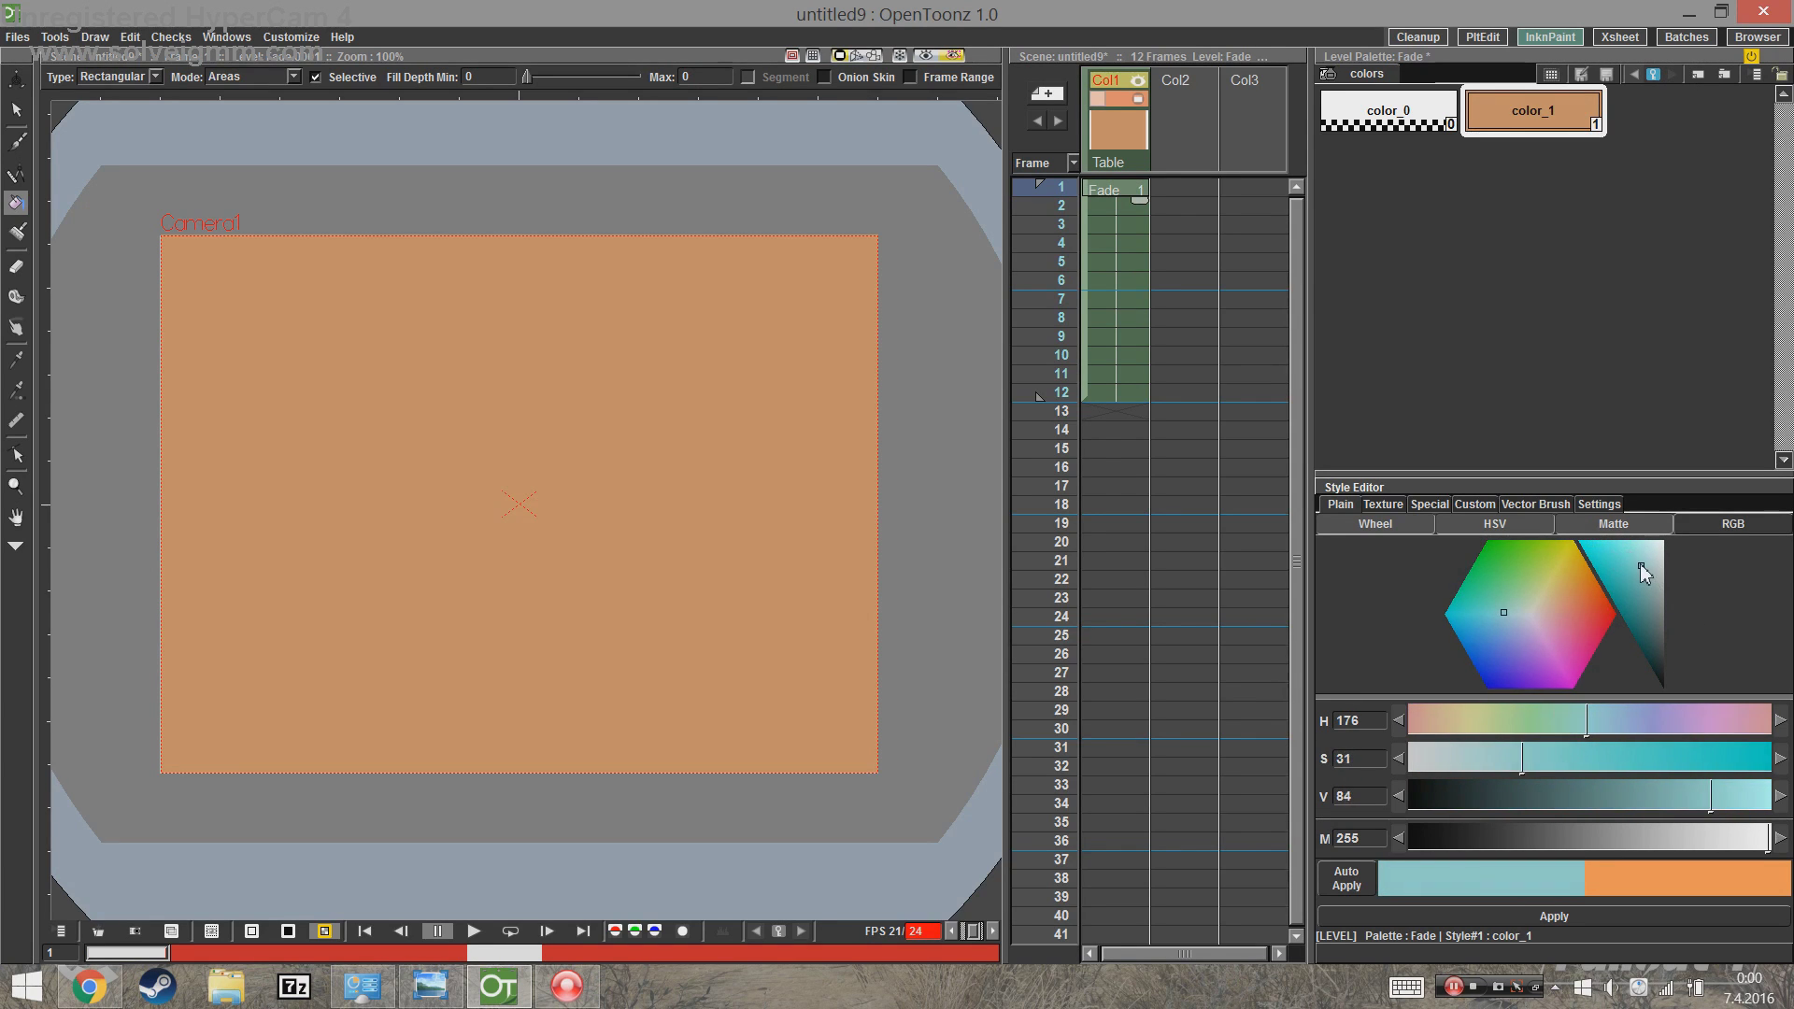
left_click(1555, 920)
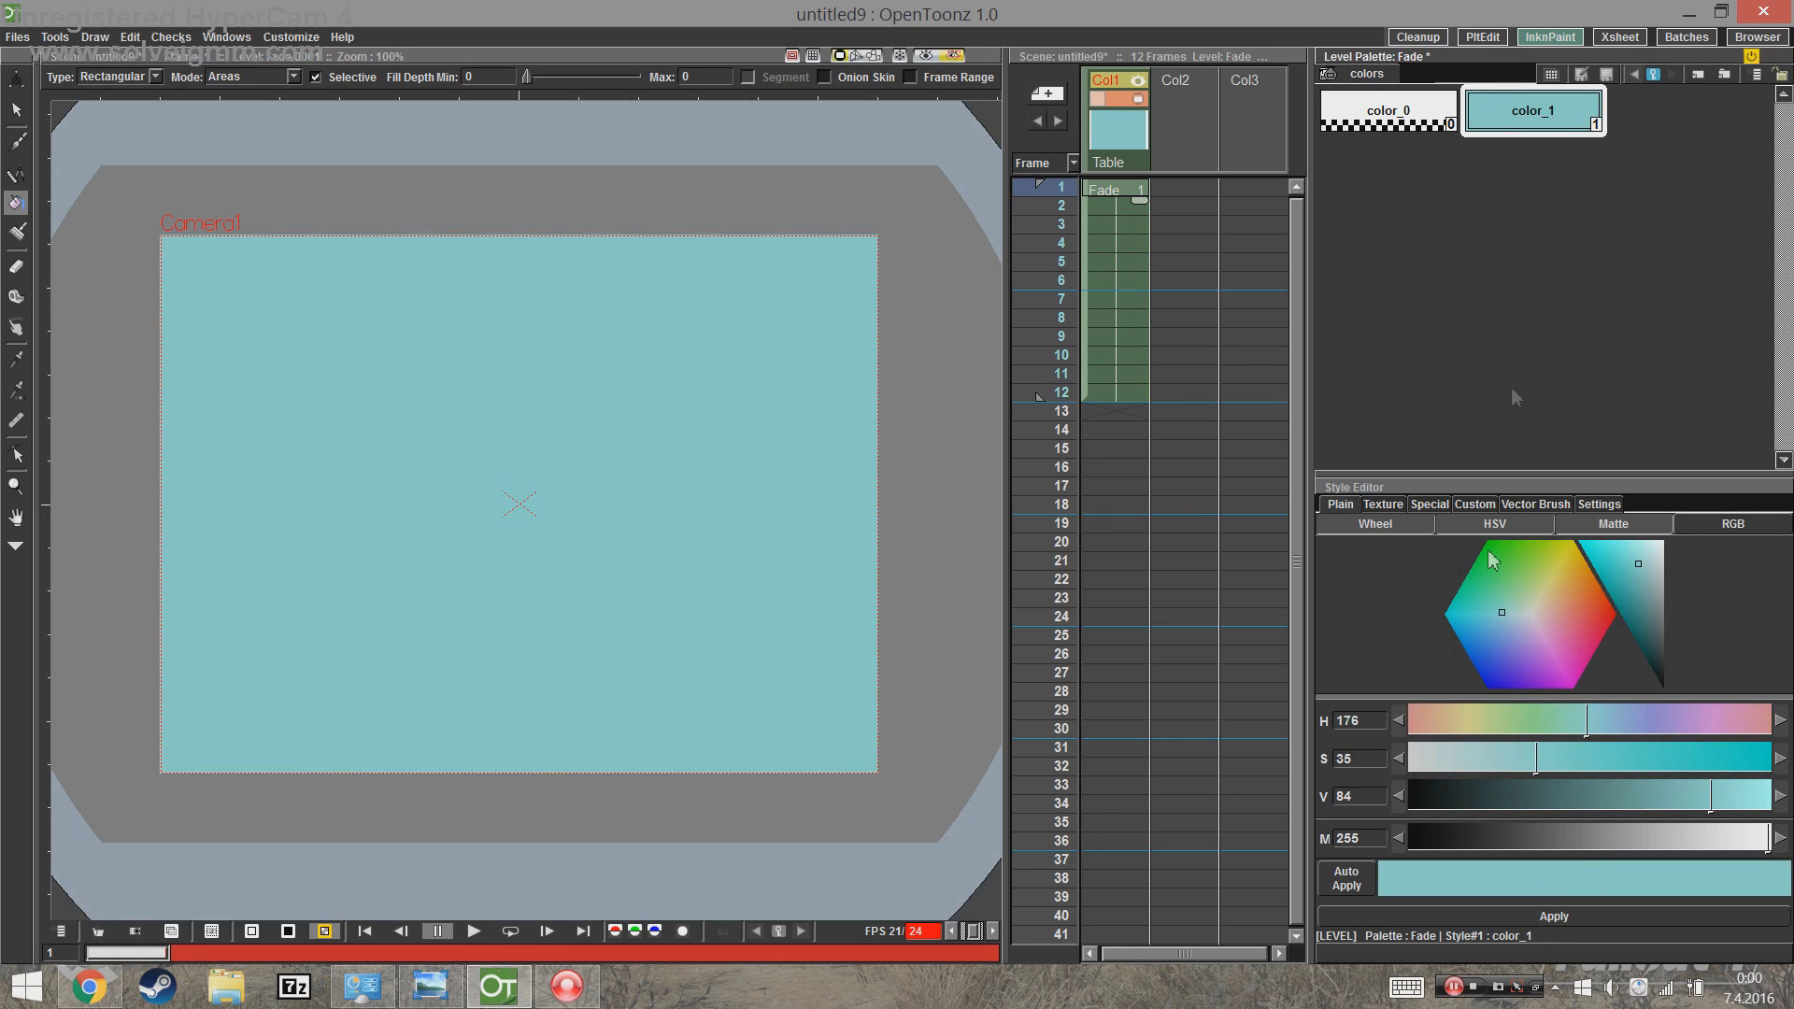
Step: At frame 12, darken color_1 to a deep blue and apply it
left_click(1131, 392)
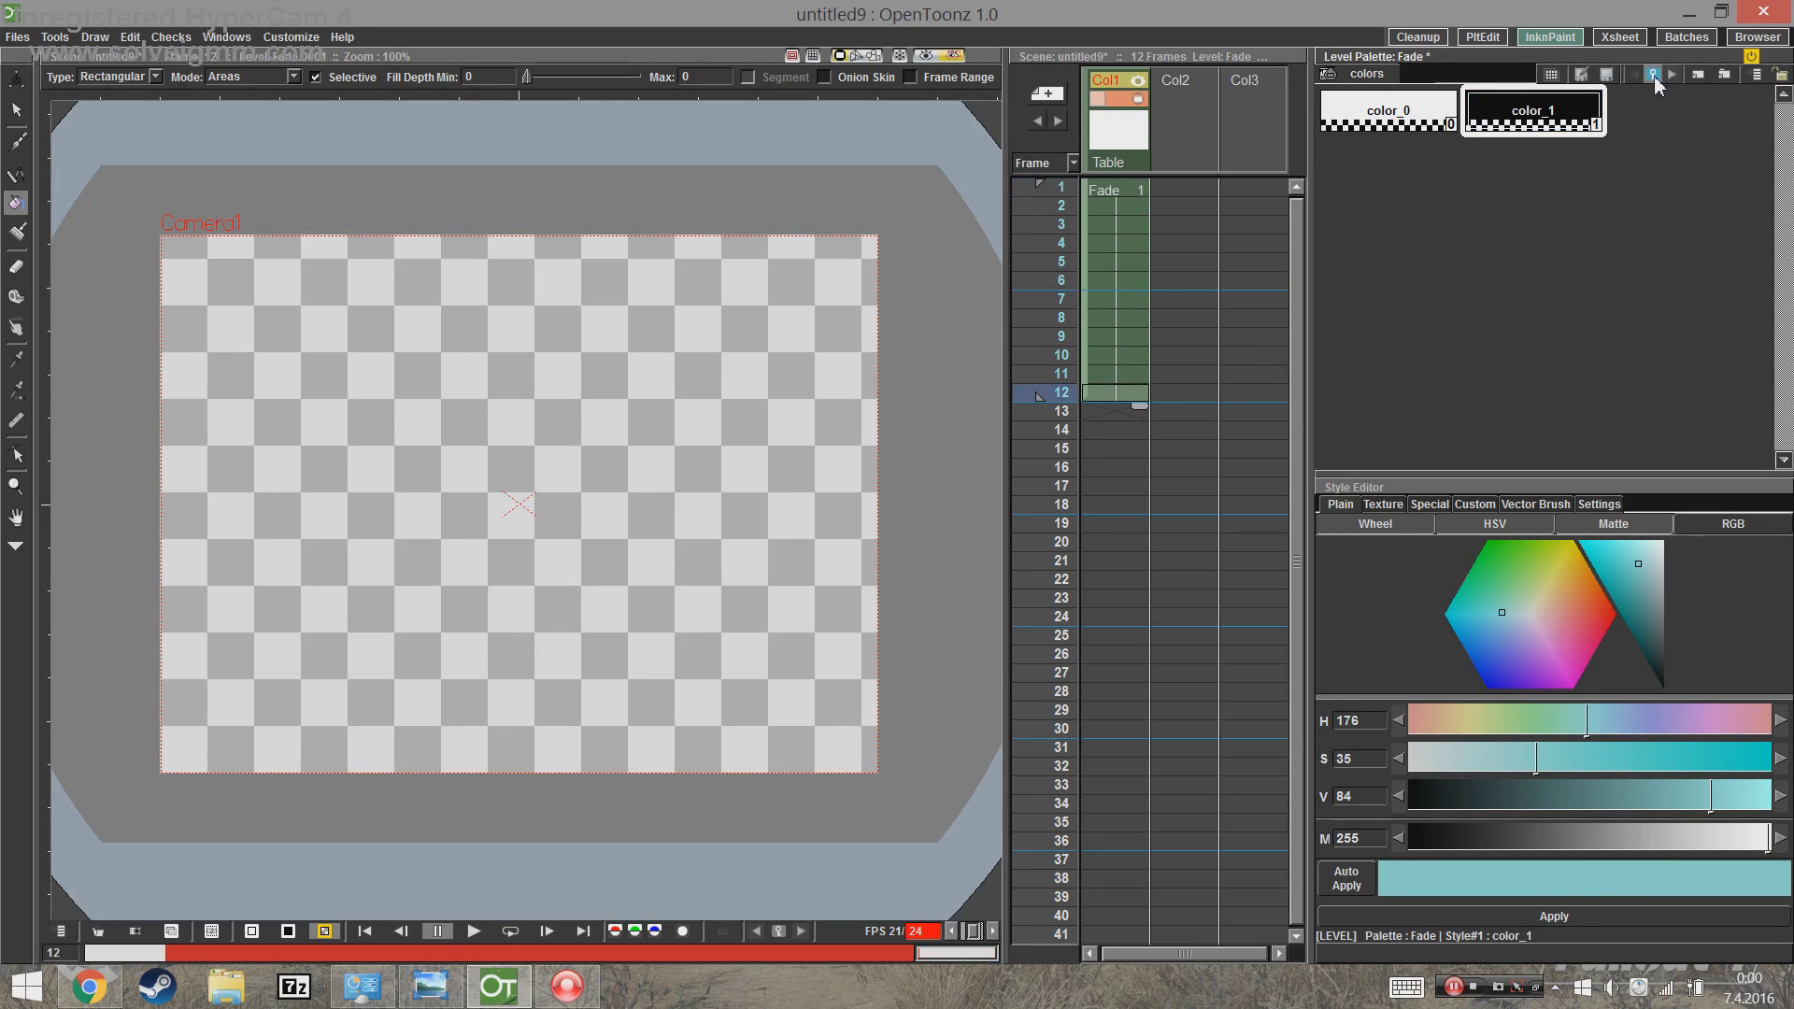
left_click_drag(1646, 805, 1582, 806)
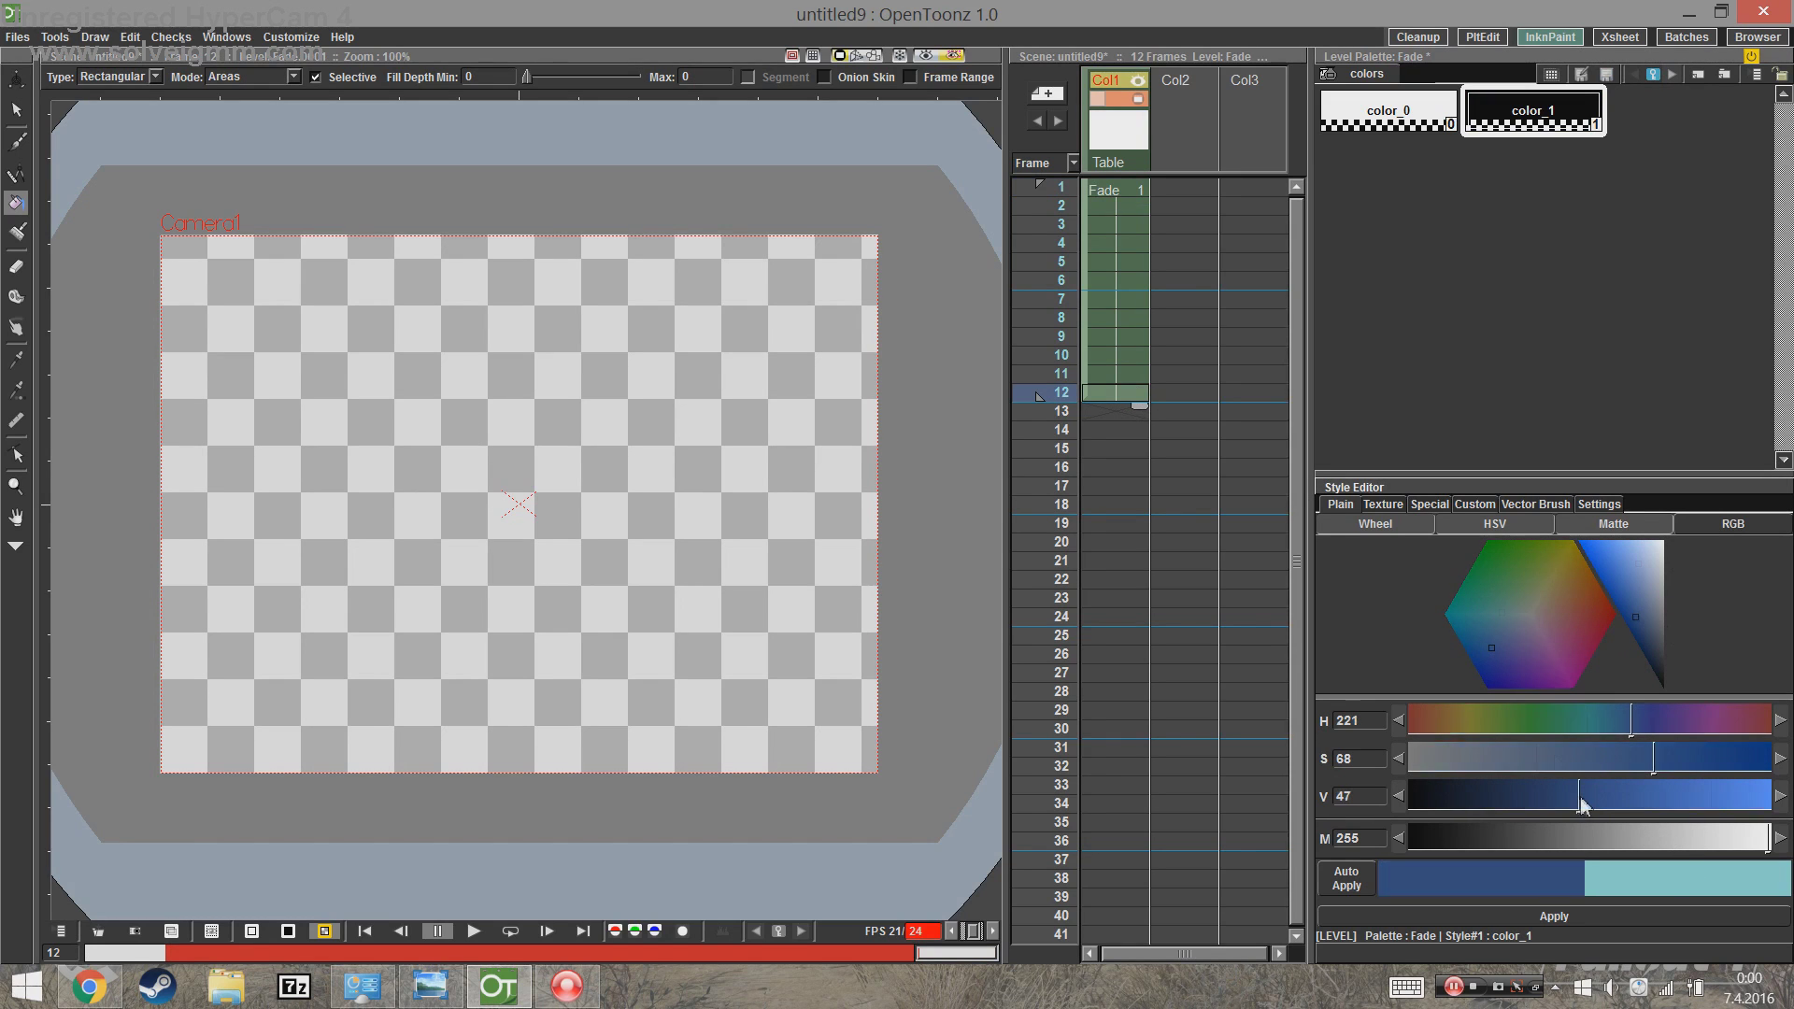
left_click(1548, 918)
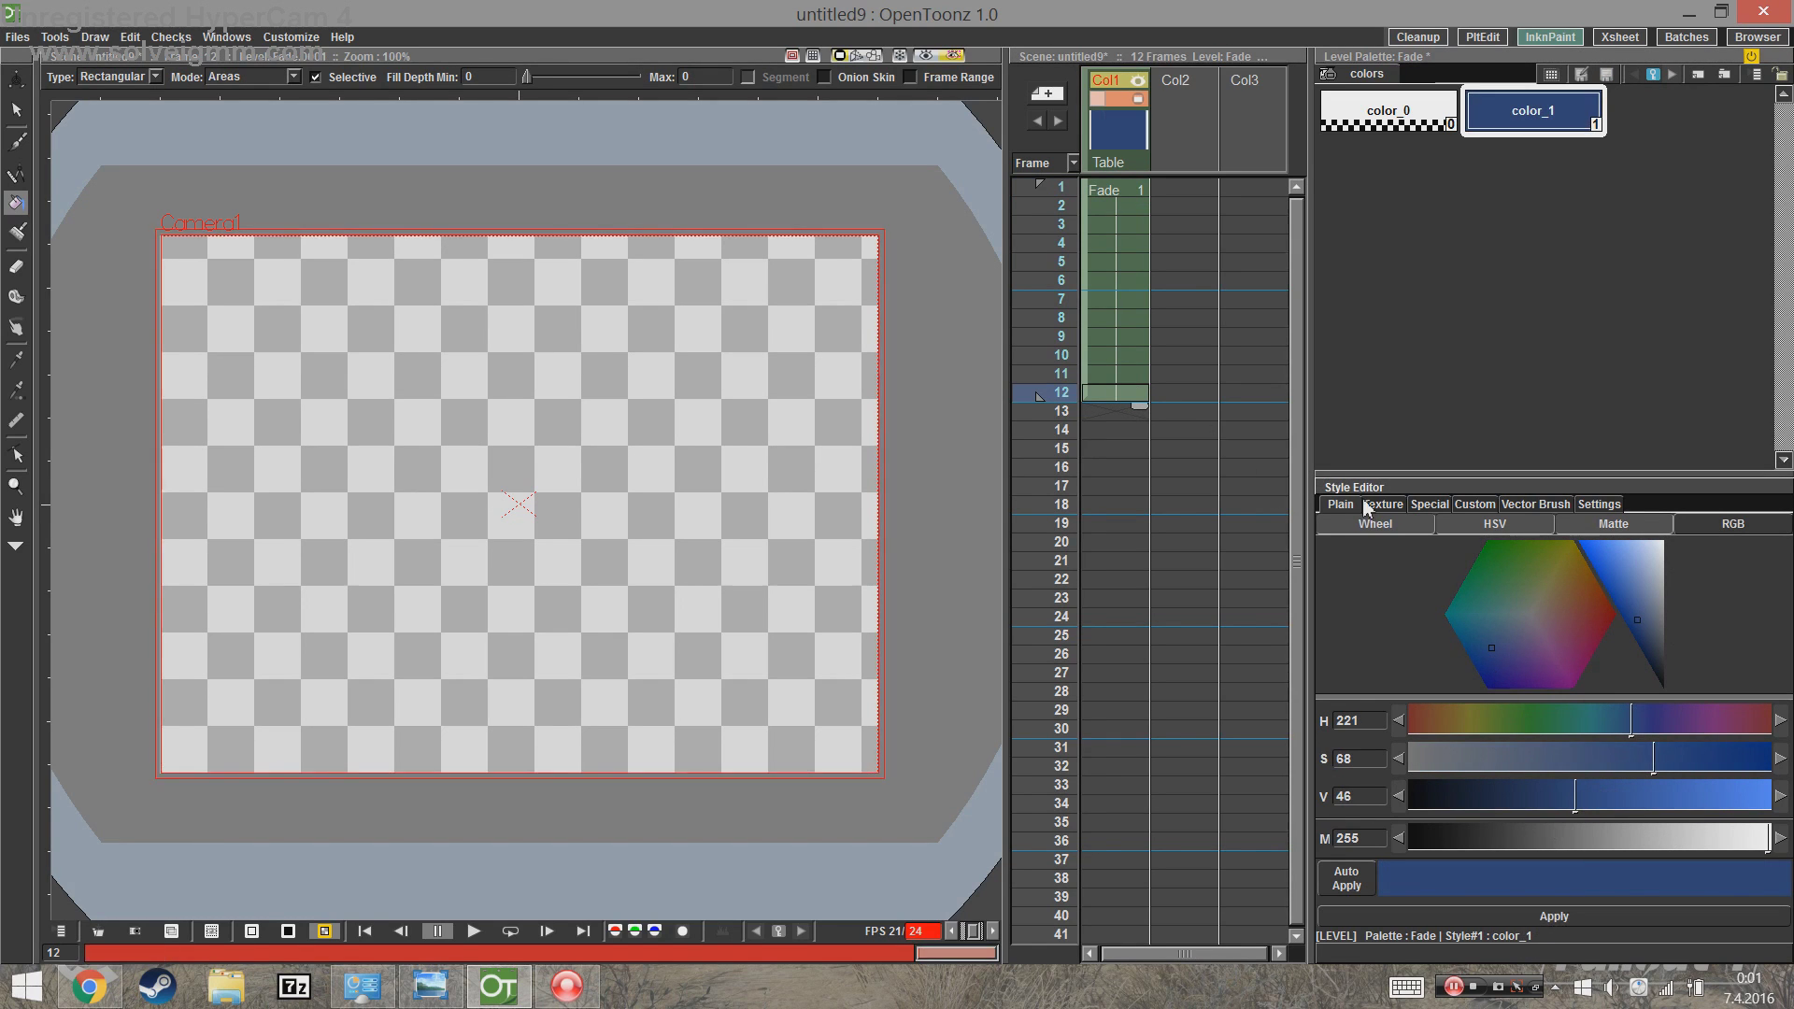